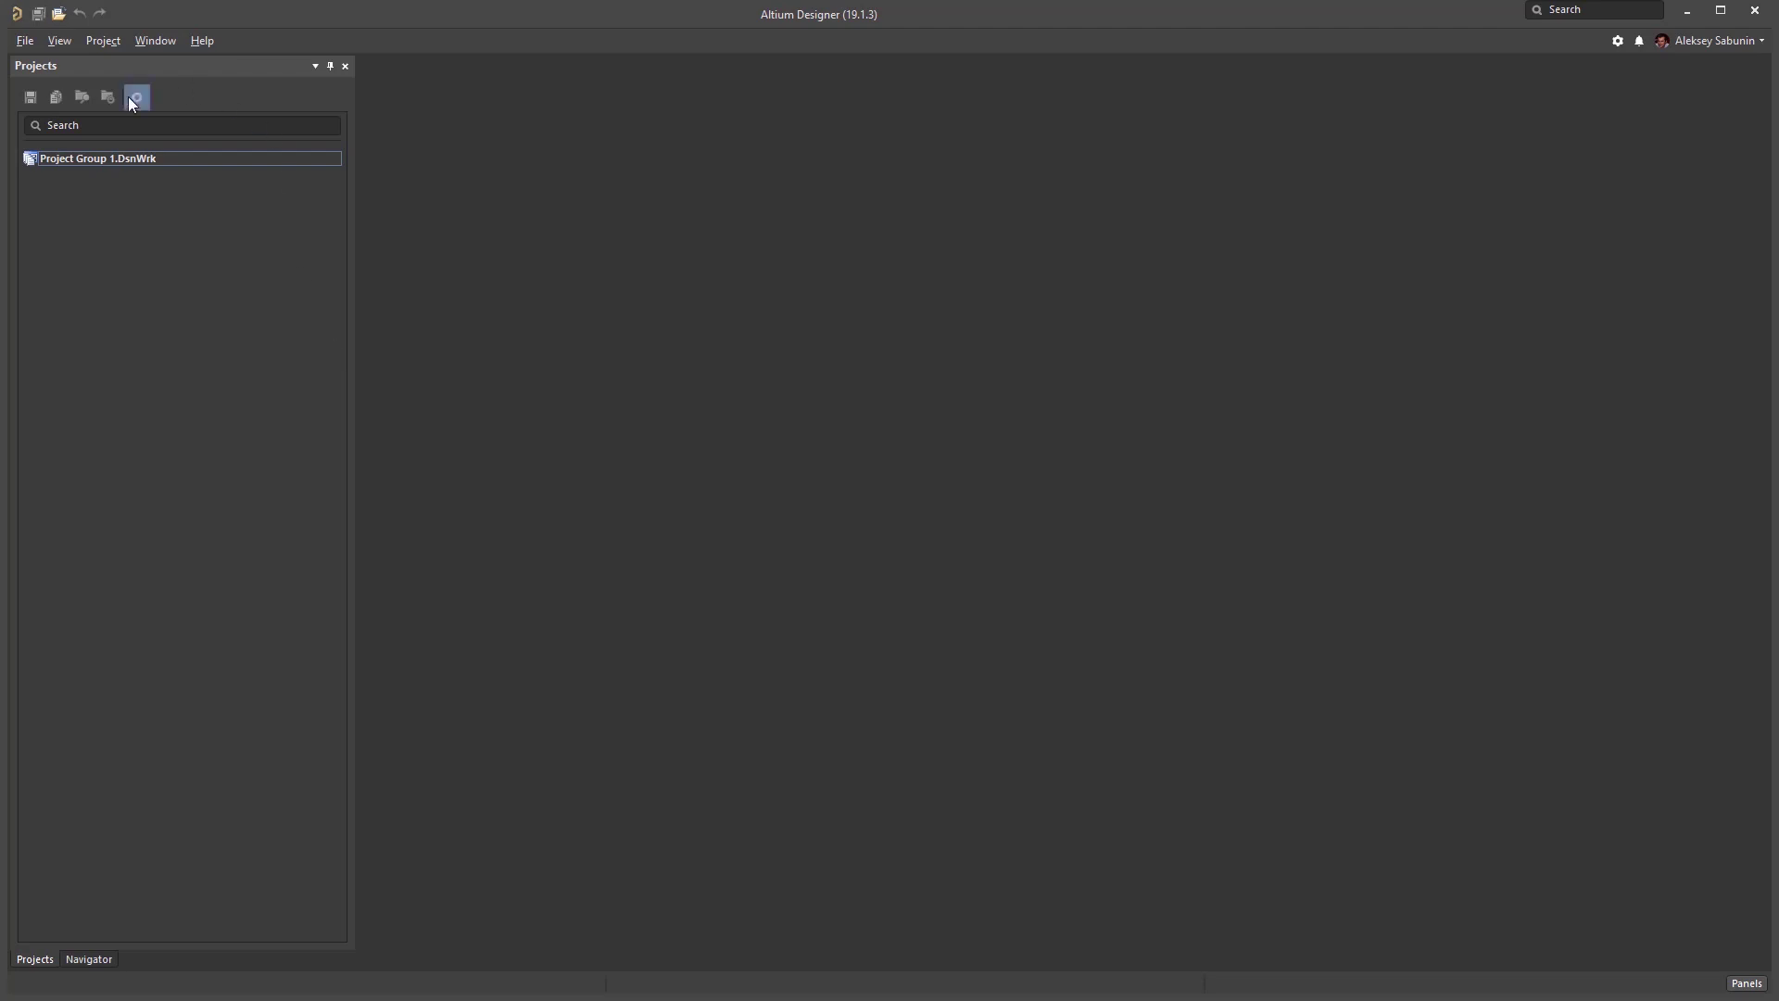
Bring up Open Project centred on screen, check Local Projects, then go back to the April 2019 location.
left_click(26, 43)
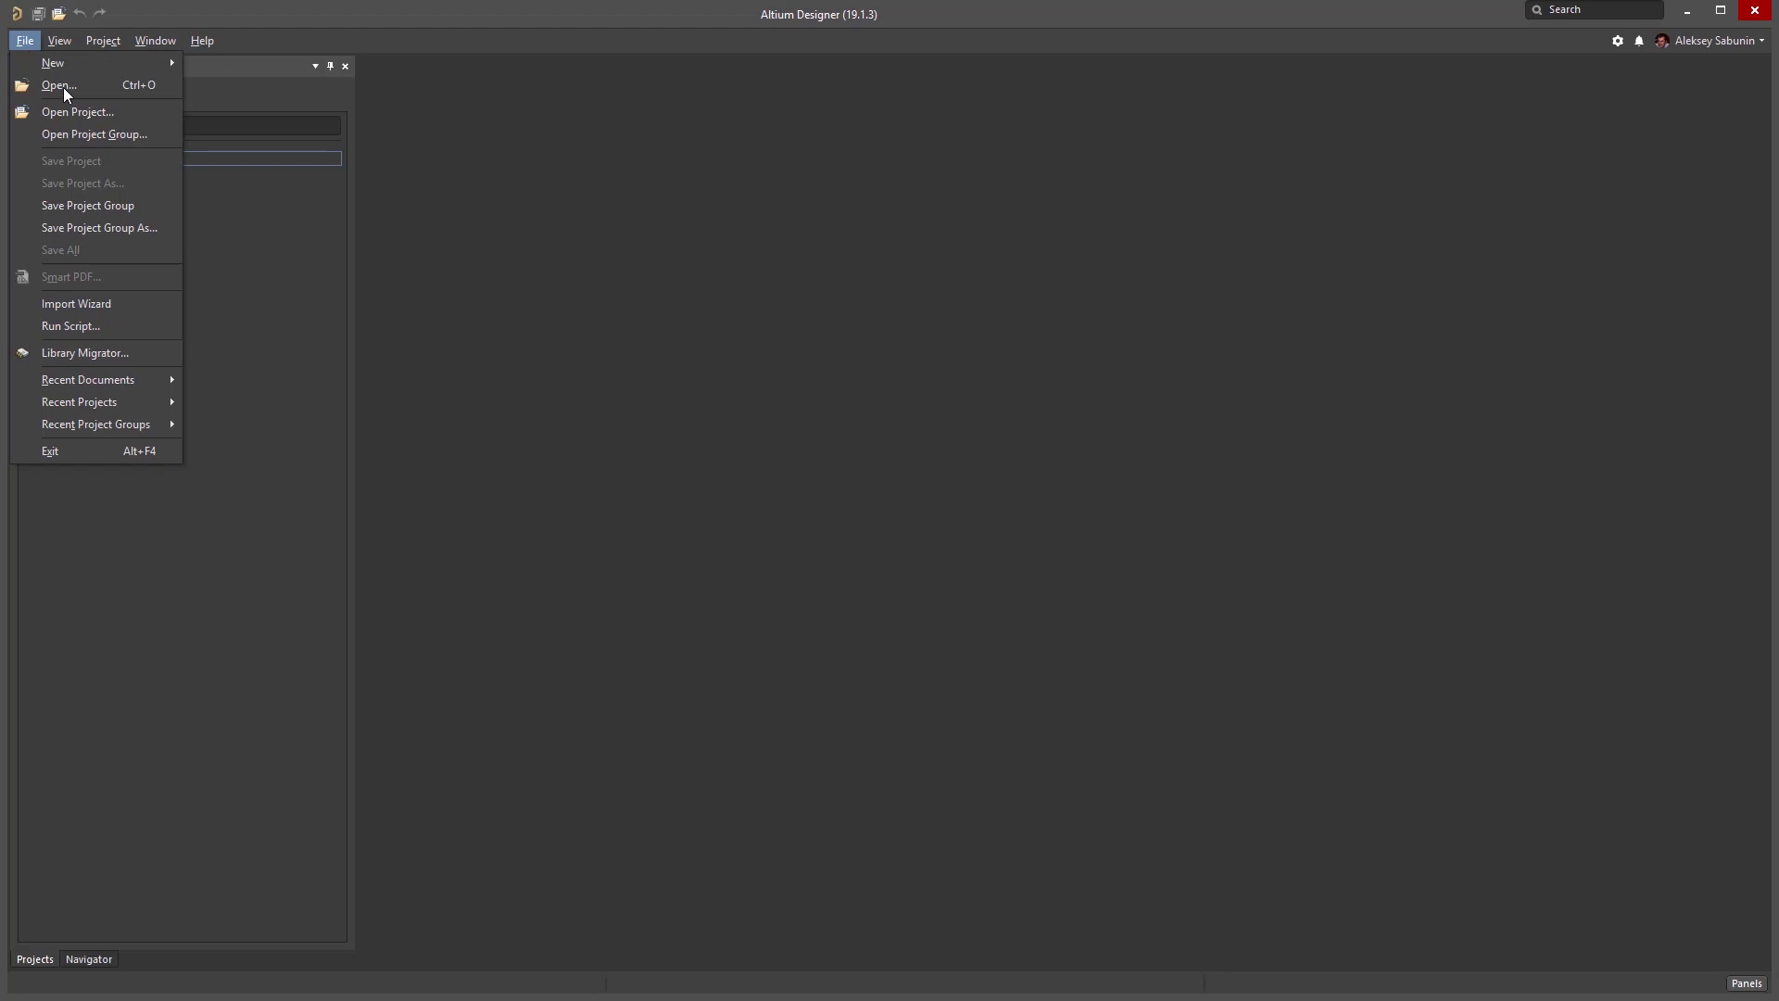
left_click(109, 111)
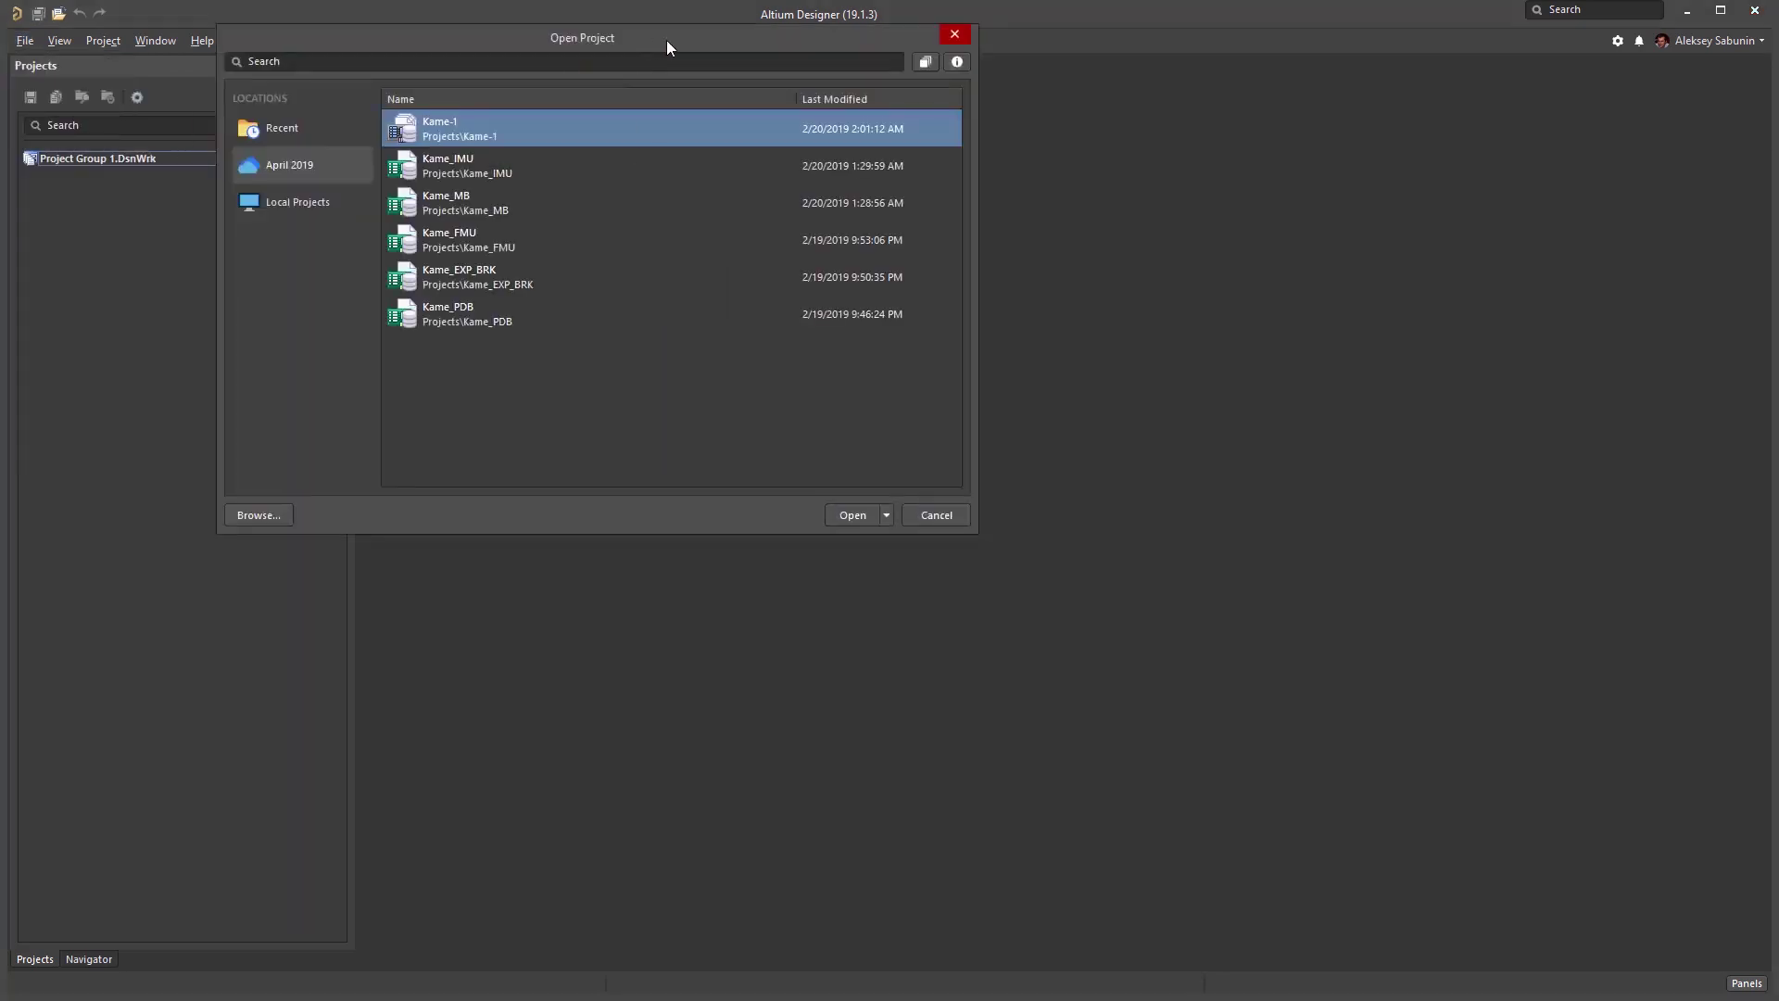
left_click_drag(667, 45, 955, 217)
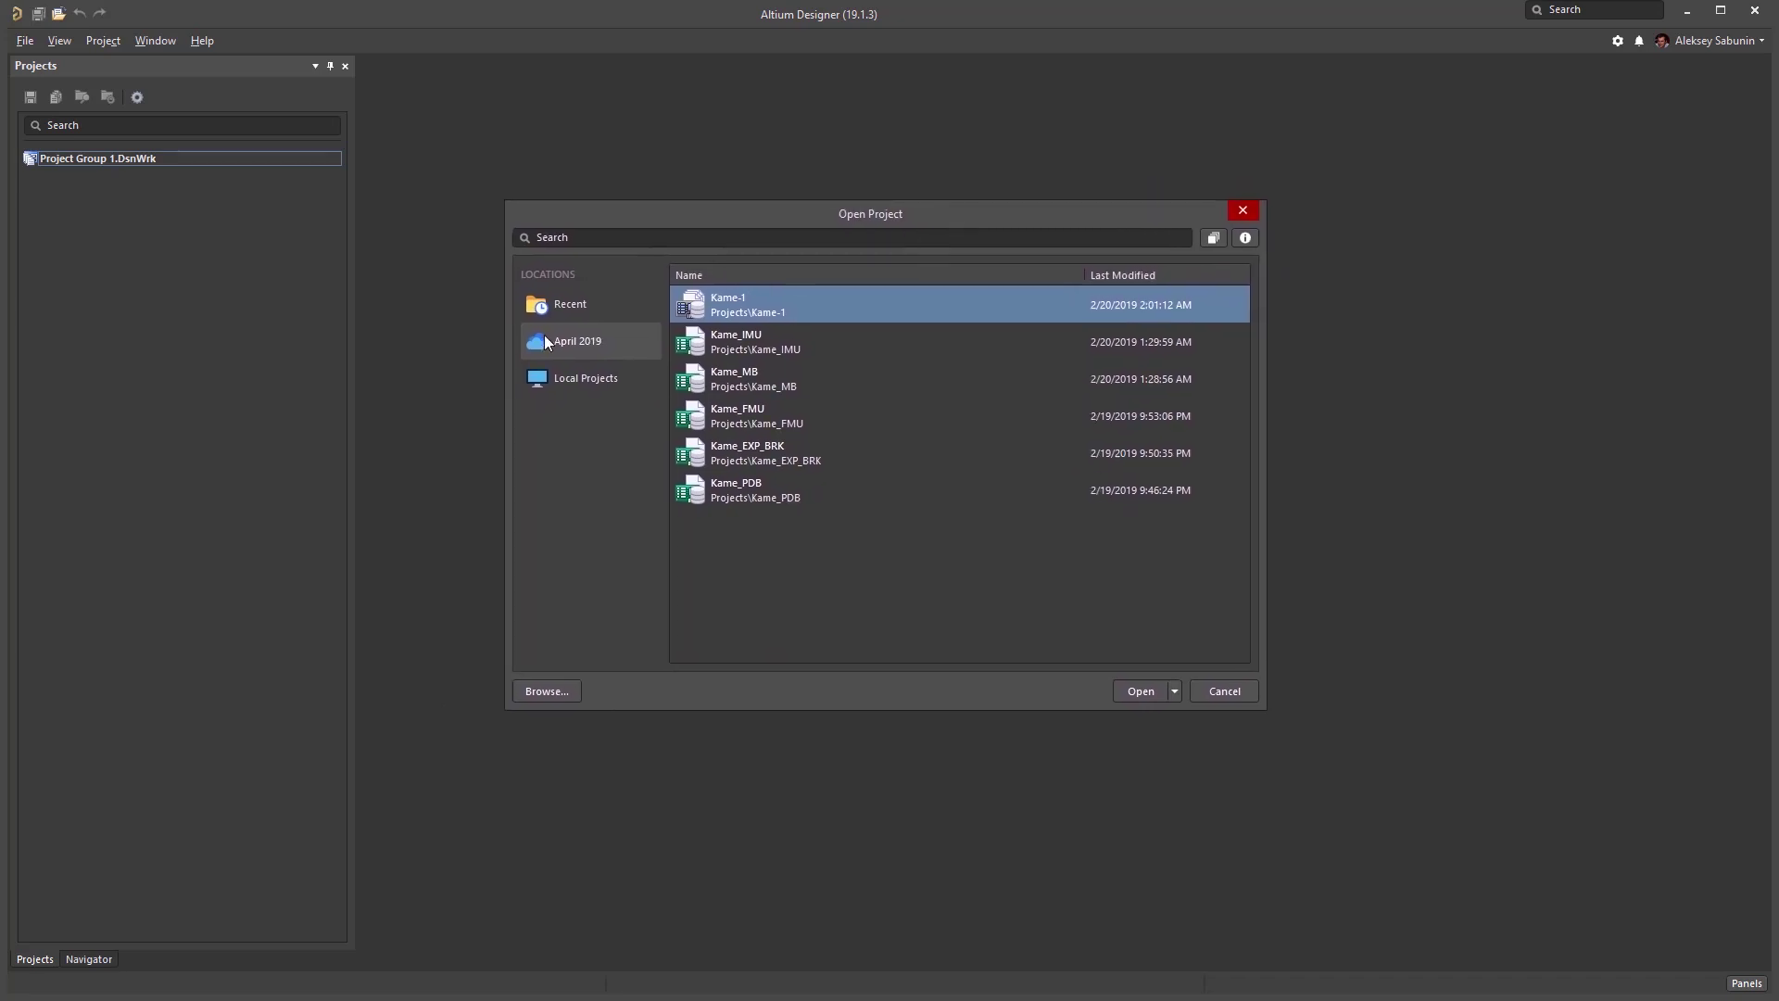
left_click(593, 380)
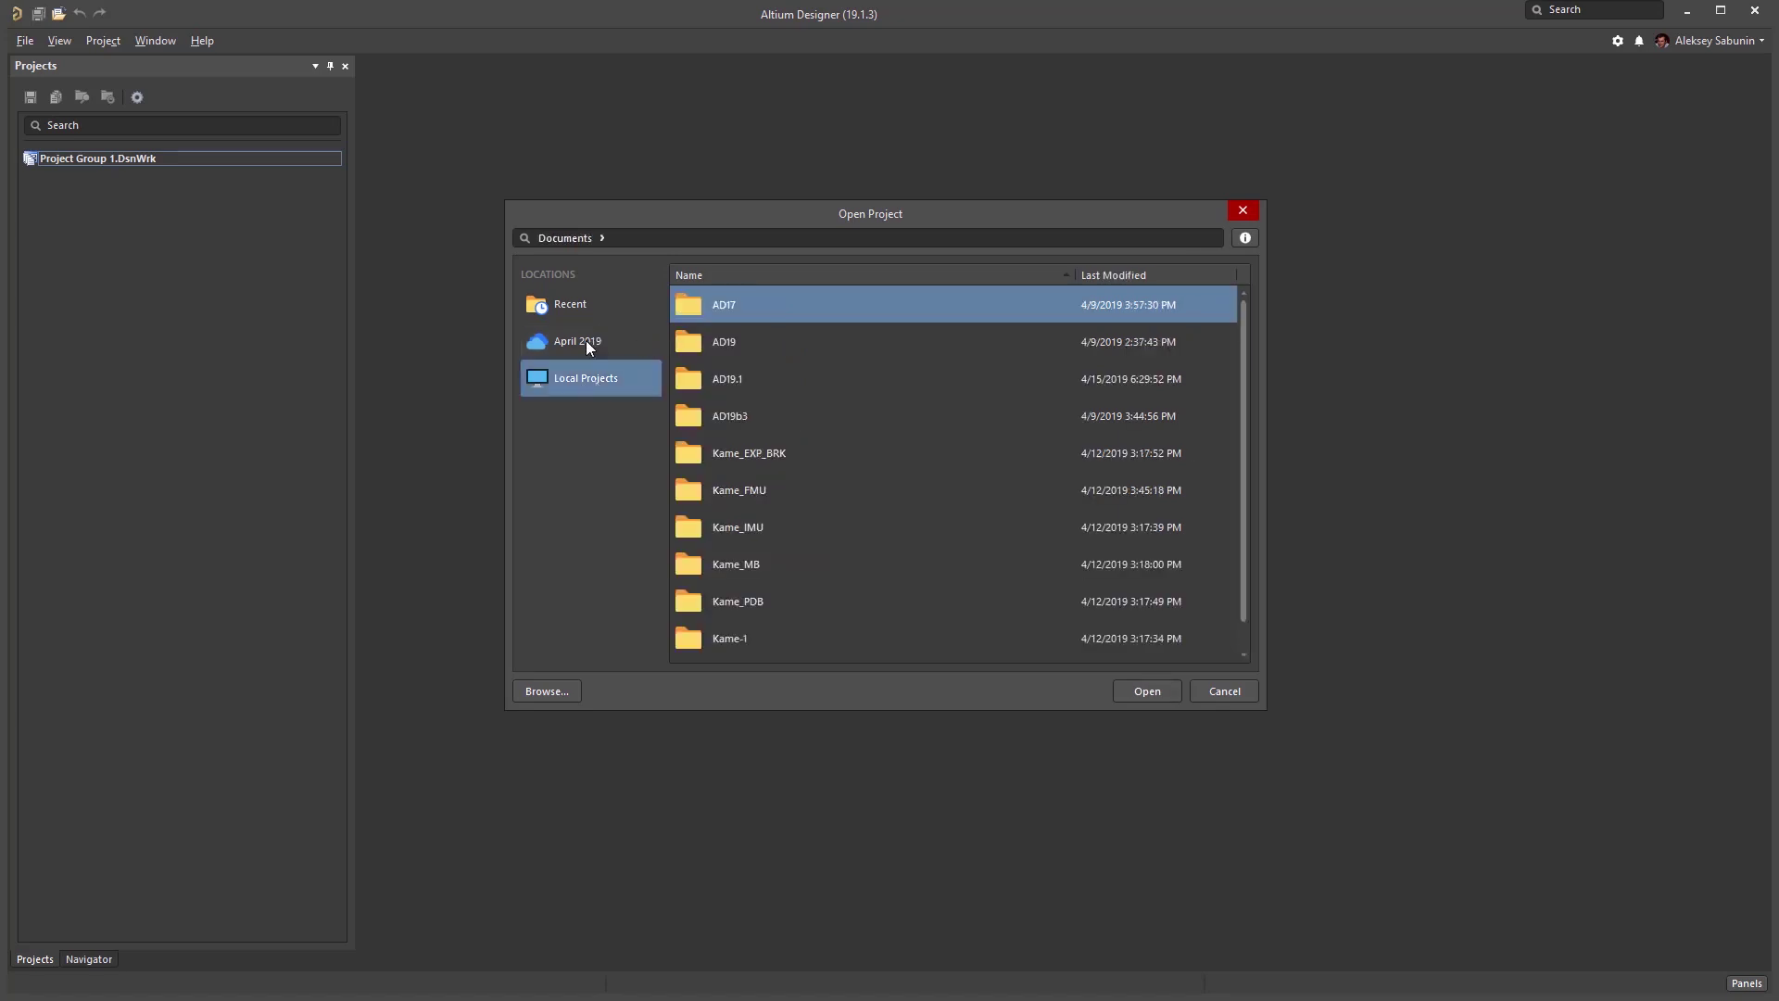
left_click(585, 341)
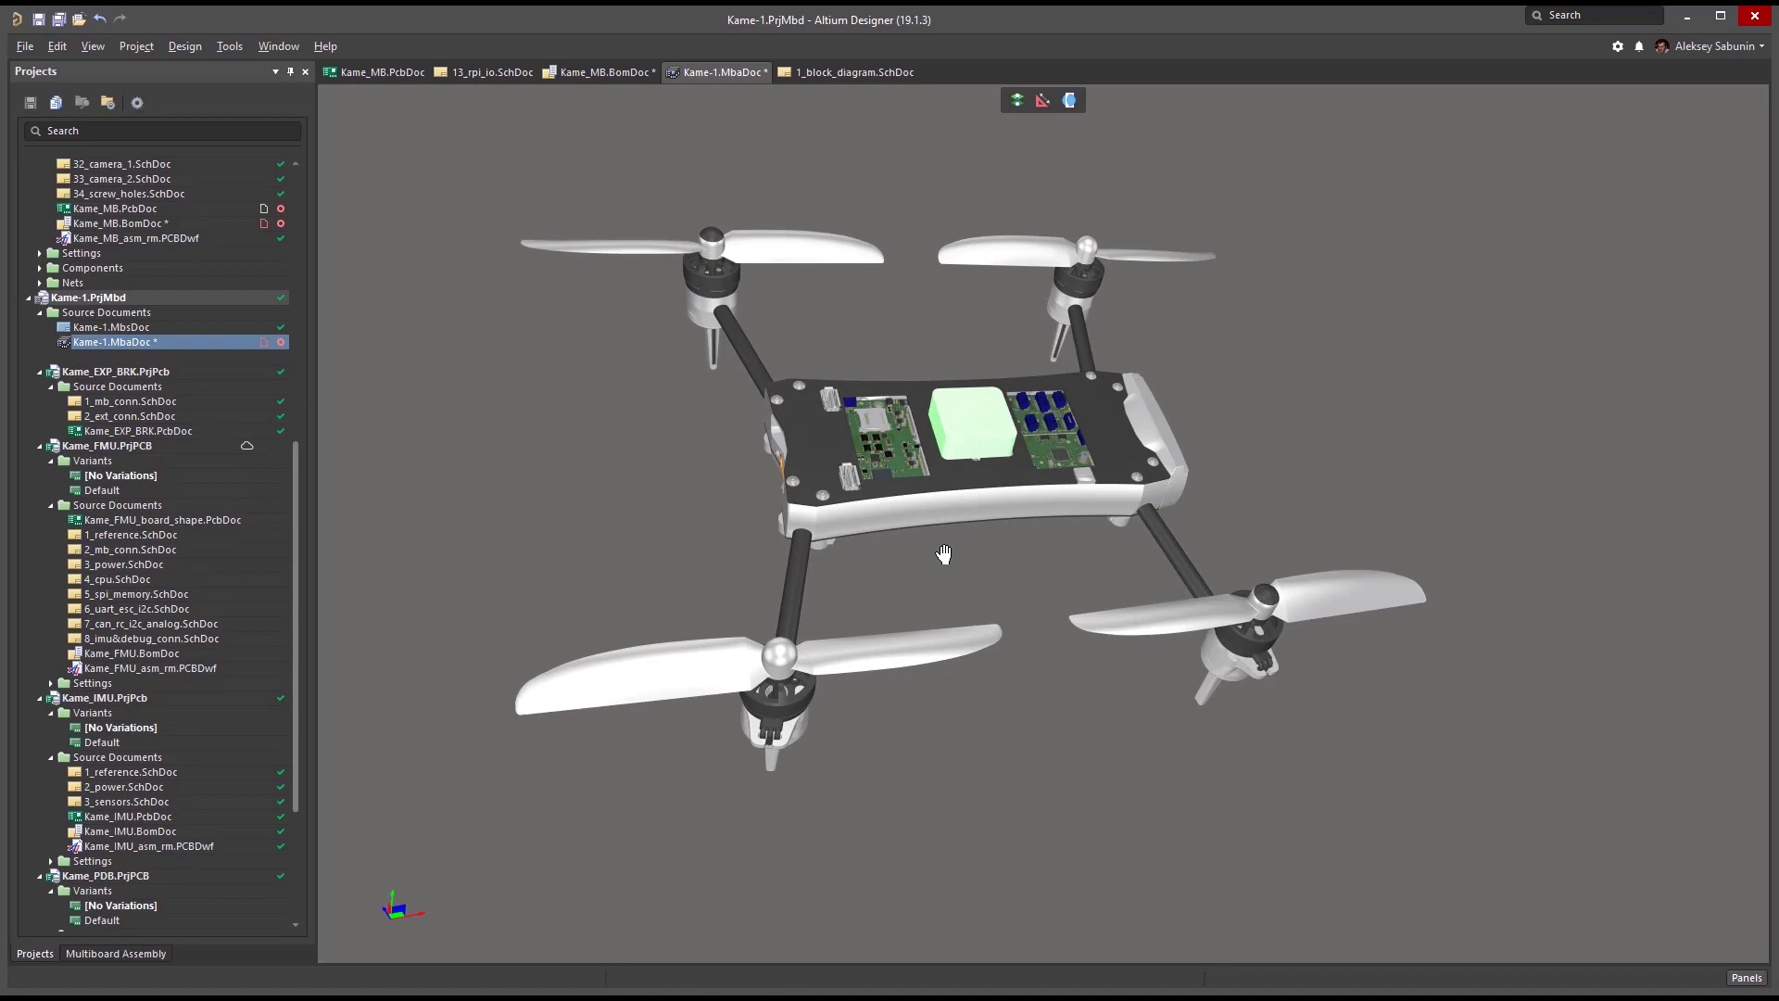
Orbit the Kame-1 drone assembly in 3D and zoom in on its central boards.
right_click_drag(943, 553, 826, 504, "shift")
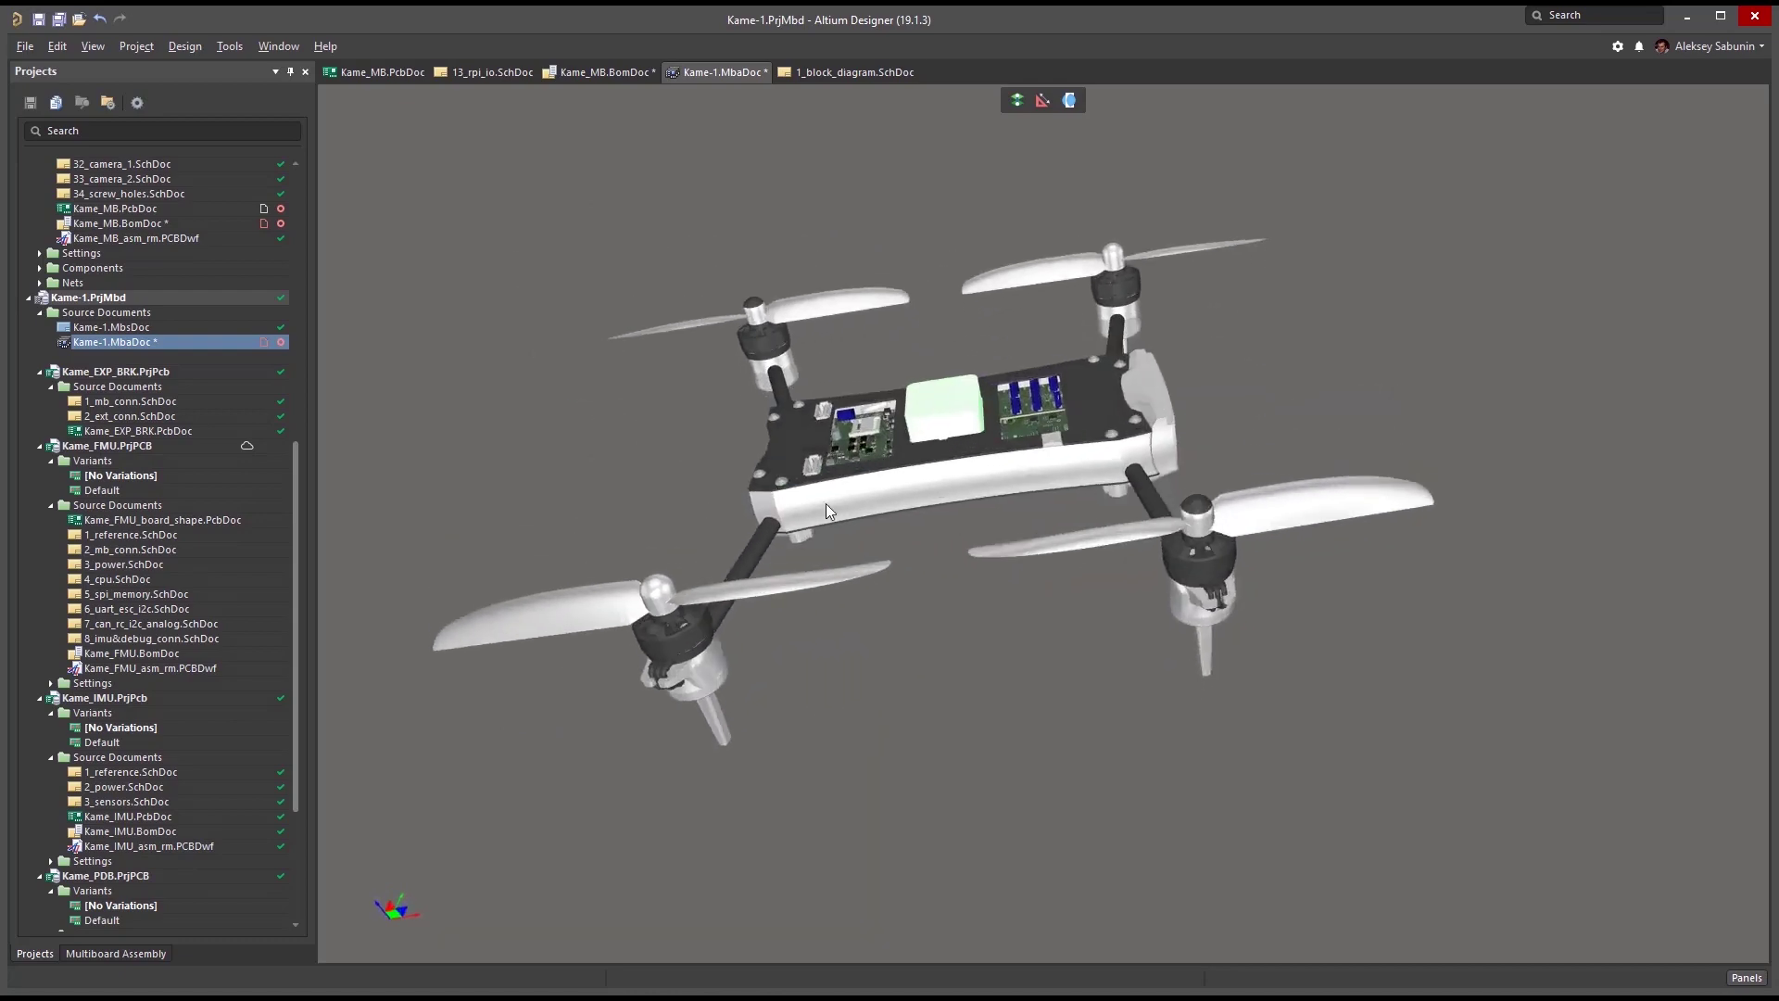
scroll(986, 504, "up", 5, "ctrl")
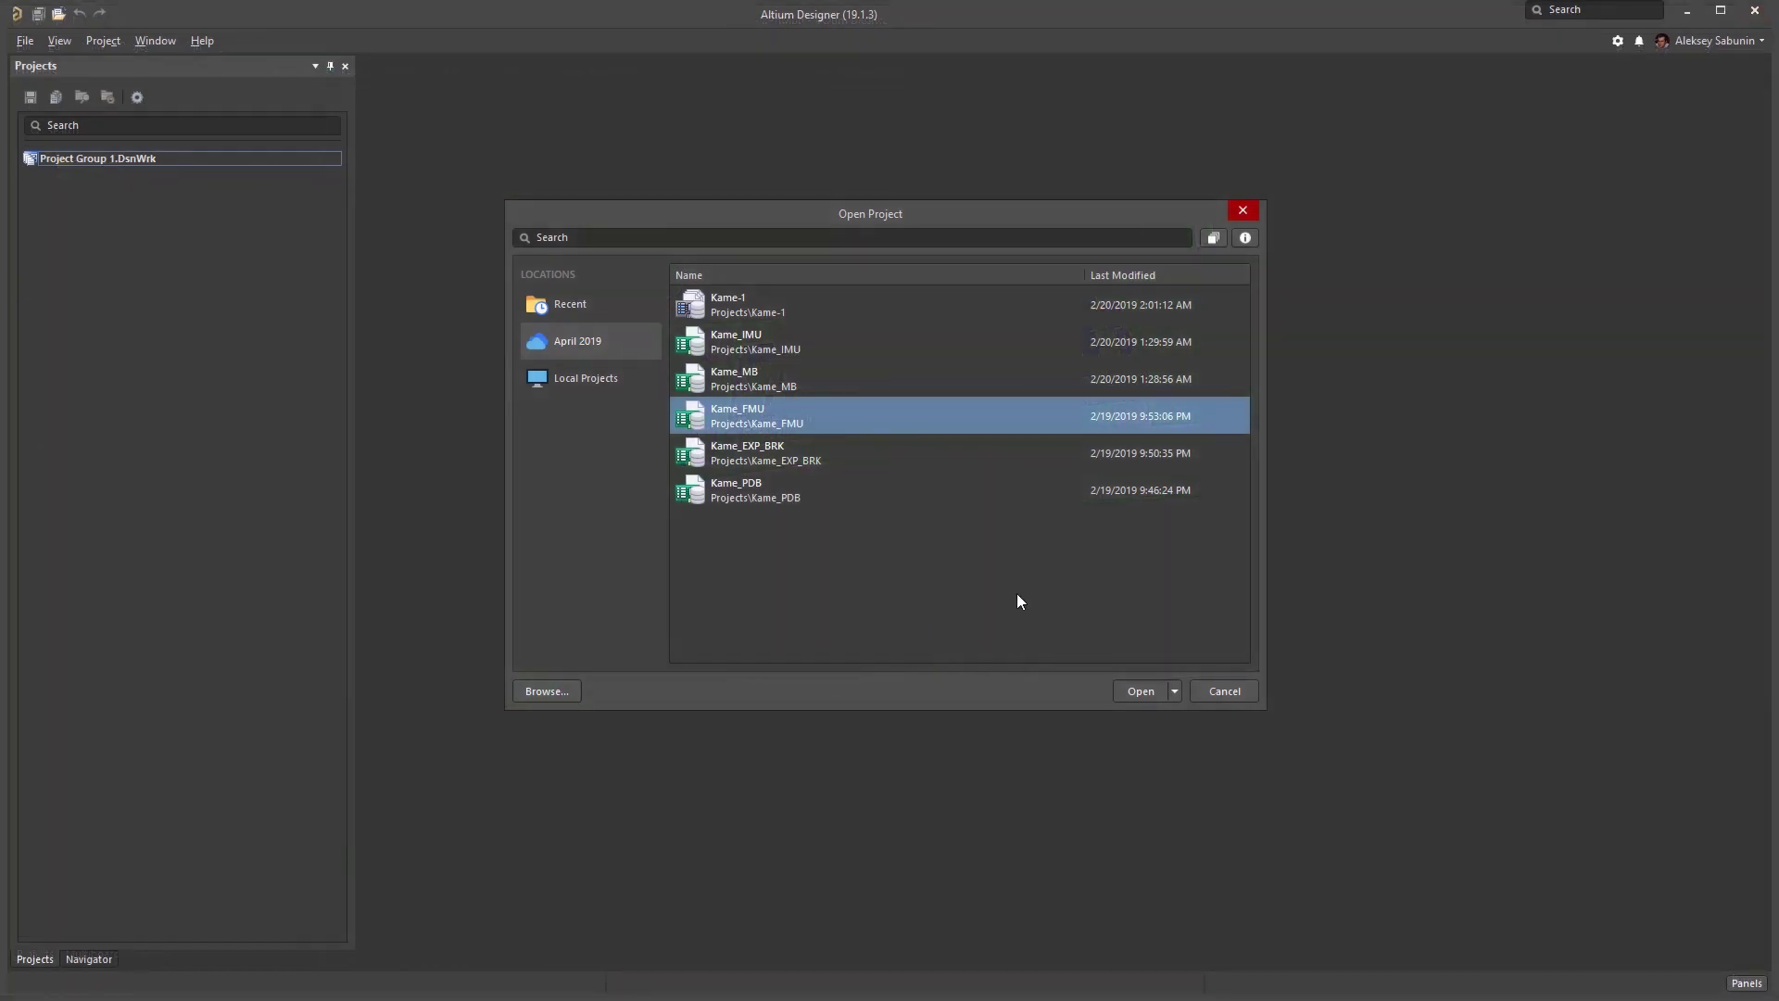
Review Kame_FMU's checkout location options, then open Kame_FMU from the April 2019 server.
left_click(1176, 690)
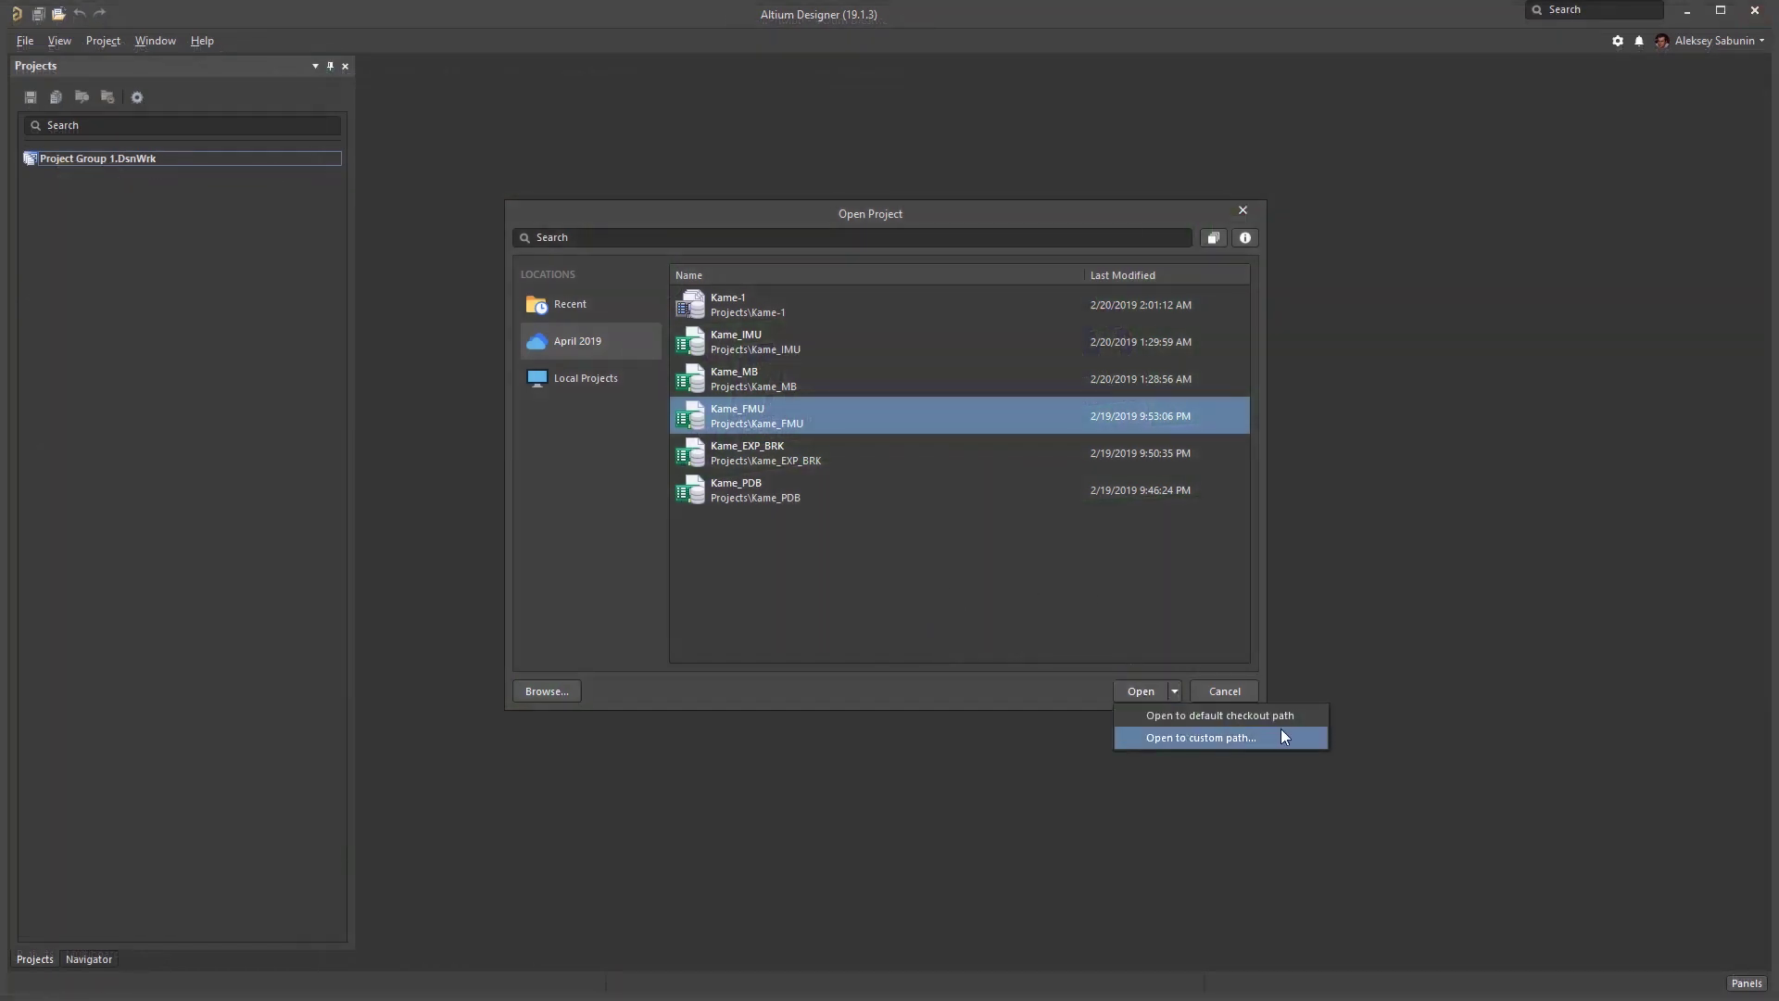
left_click(1143, 692)
left_click(1137, 691)
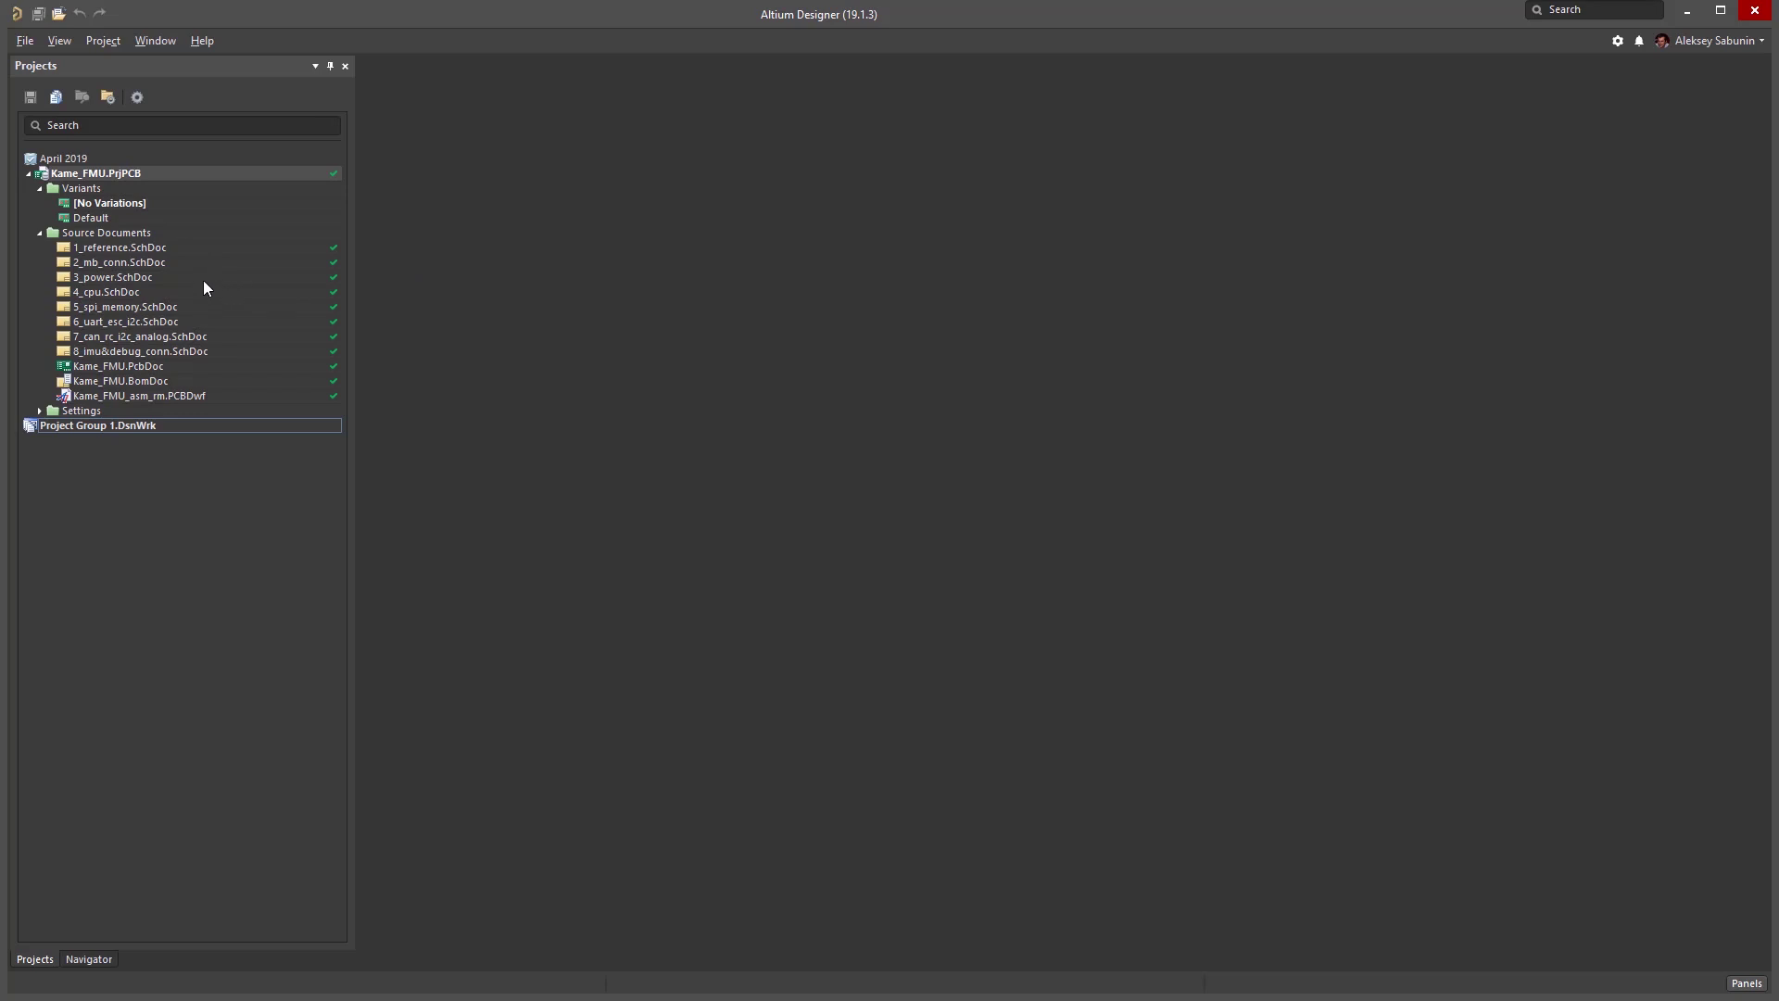
Open 2_mb_conn.SchDoc, bring FMU_B conn into view, and select capacitor C2 to see its properties.
double_click(139, 262)
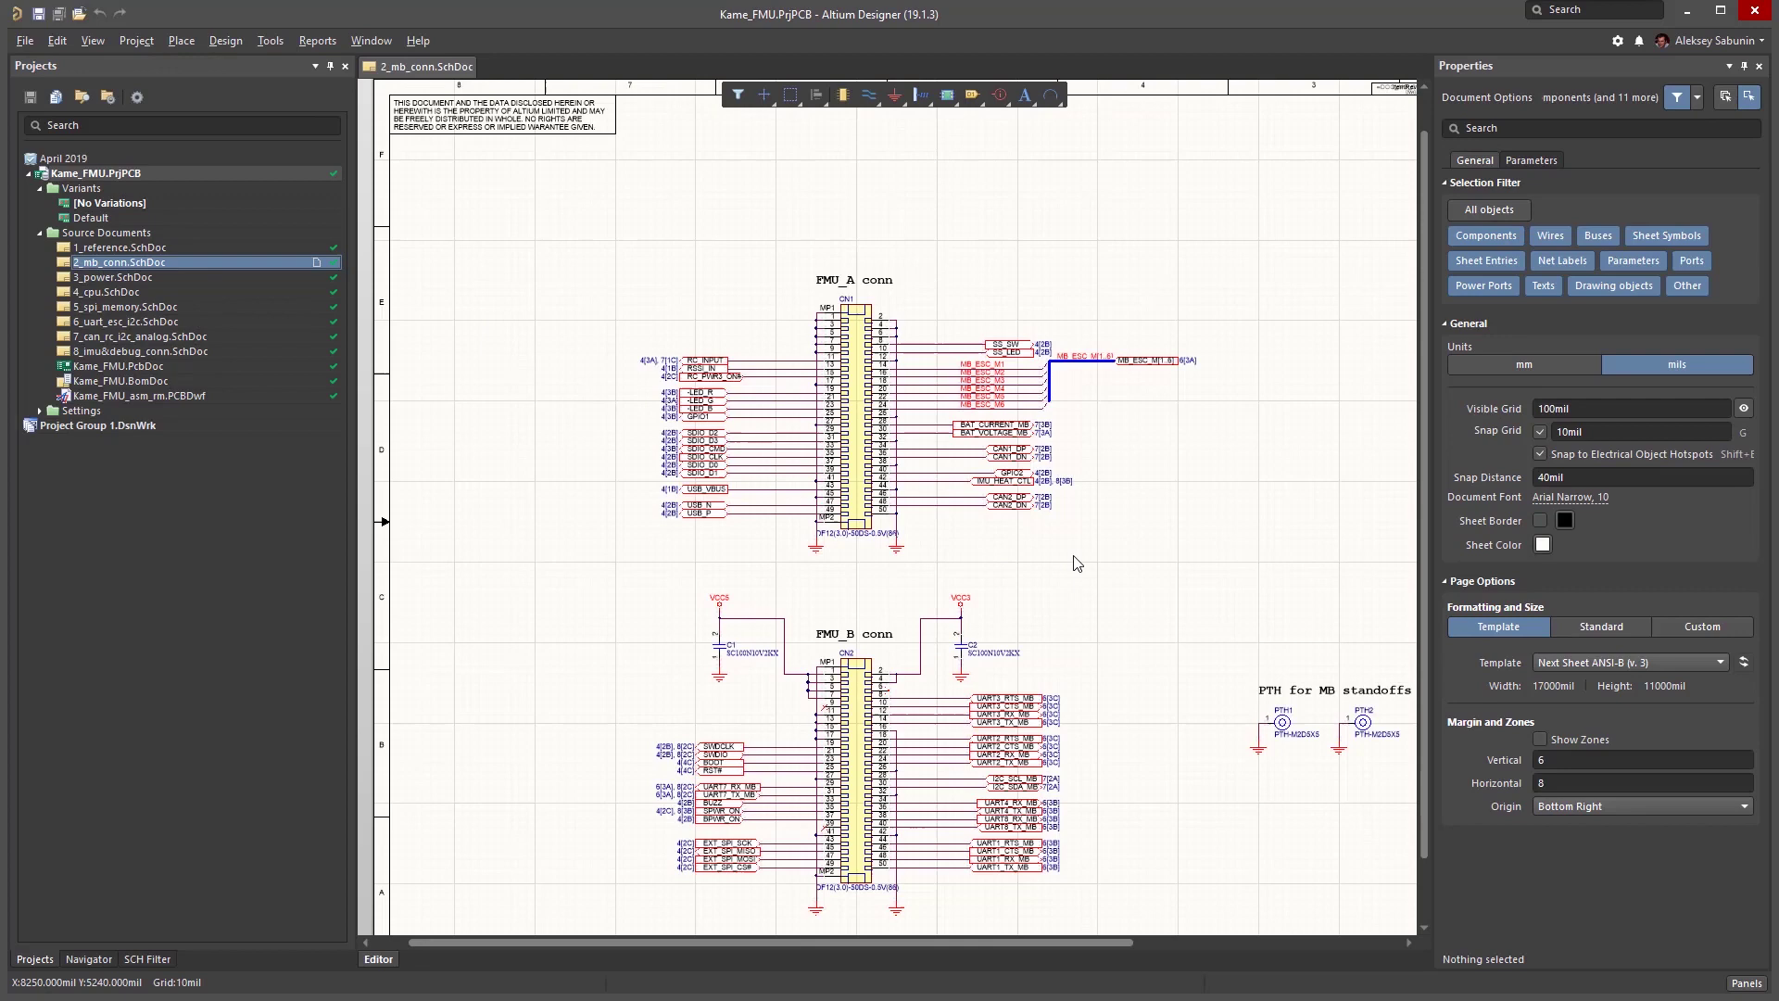
right_click_drag(1123, 598, 854, 354)
scroll(855, 371, "up", 5, "ctrl")
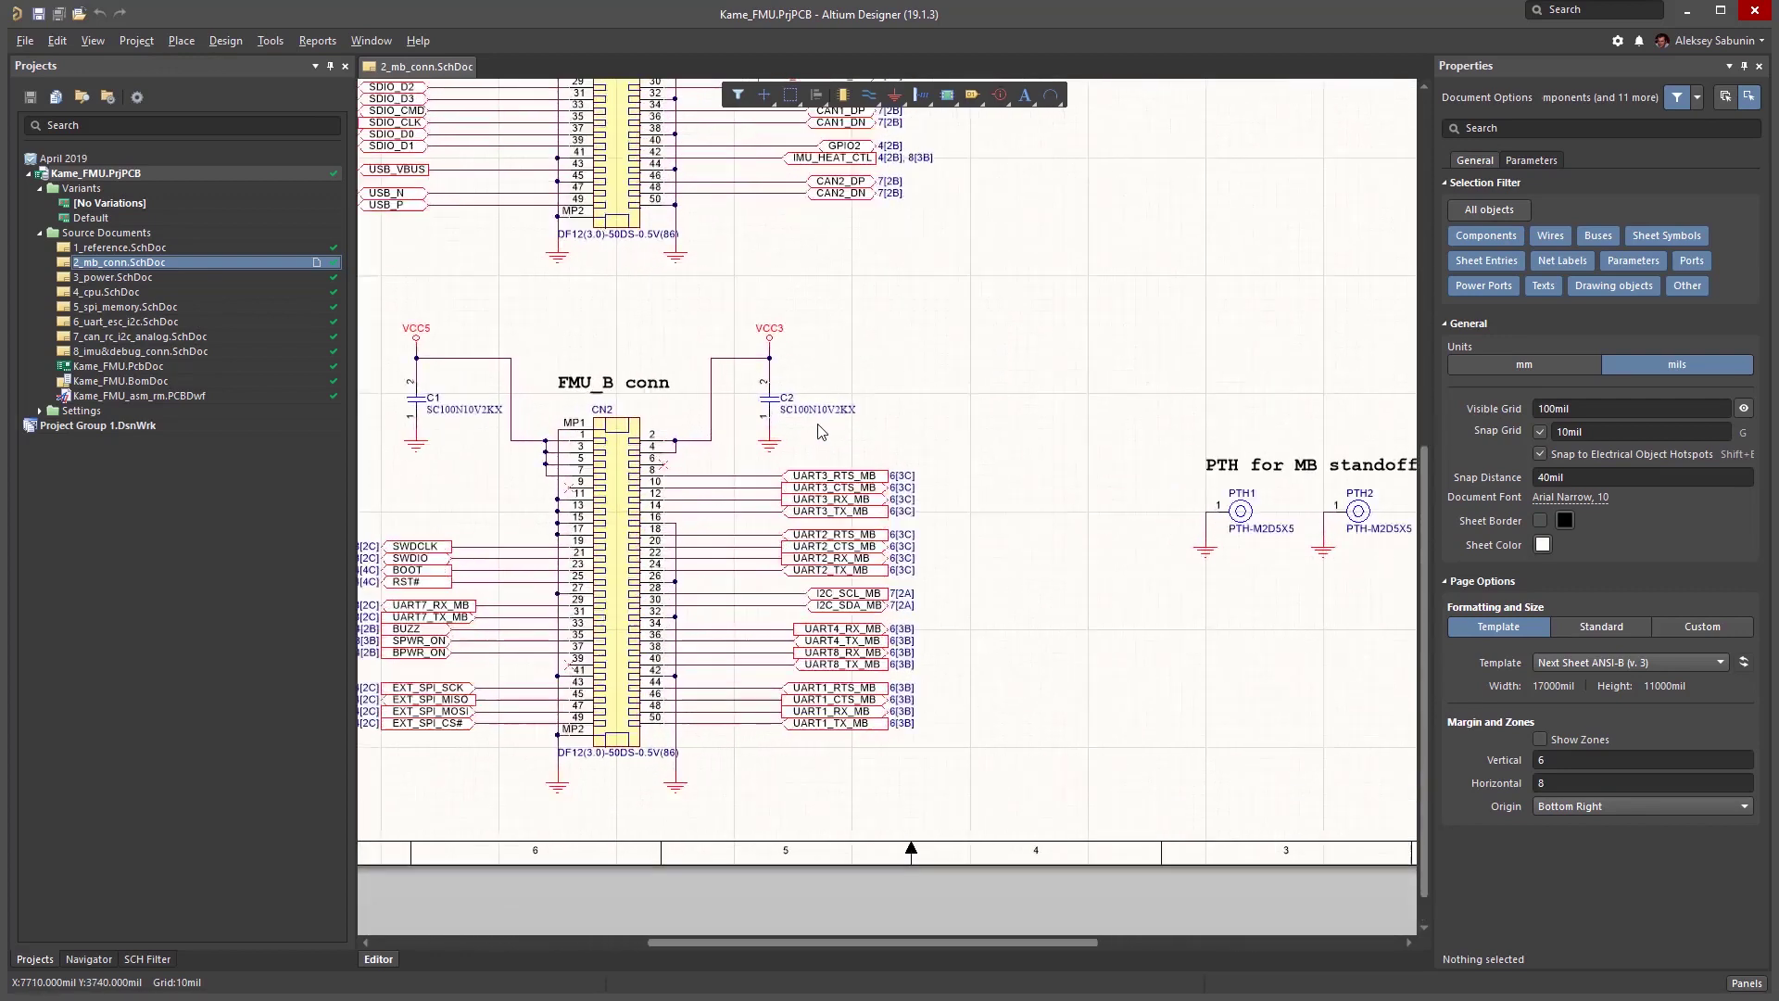
right_click_drag(842, 438, 1090, 452)
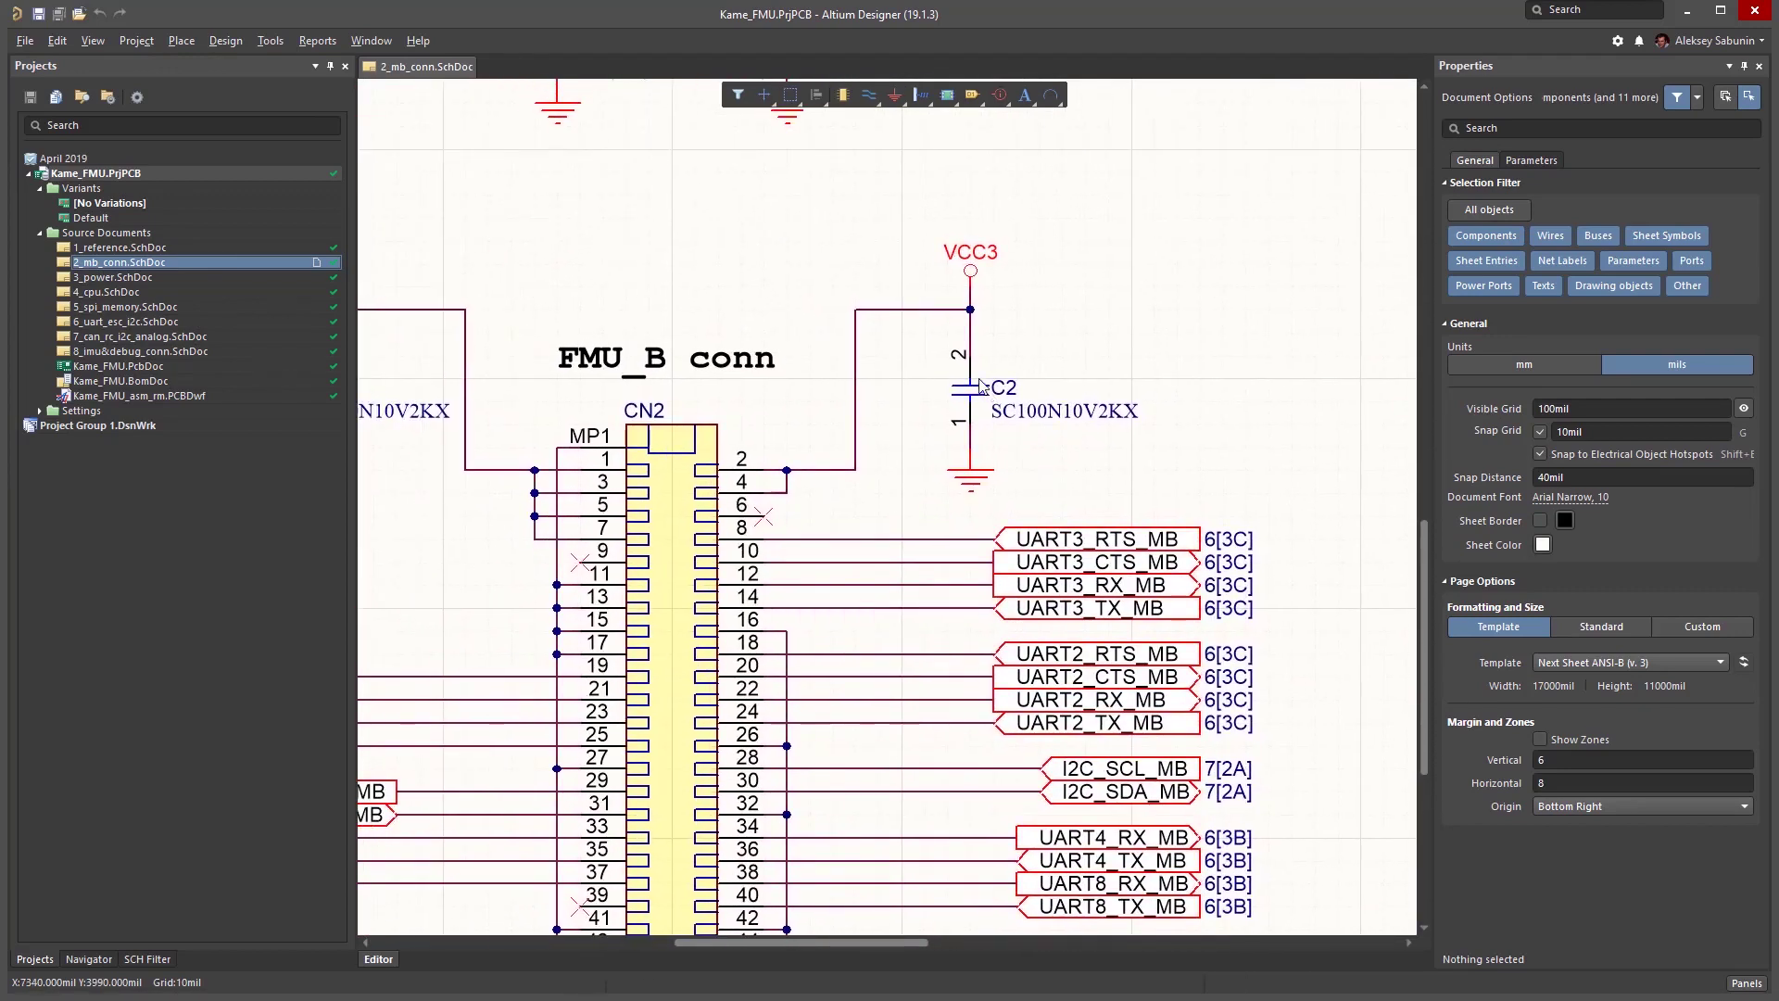
left_click(975, 396)
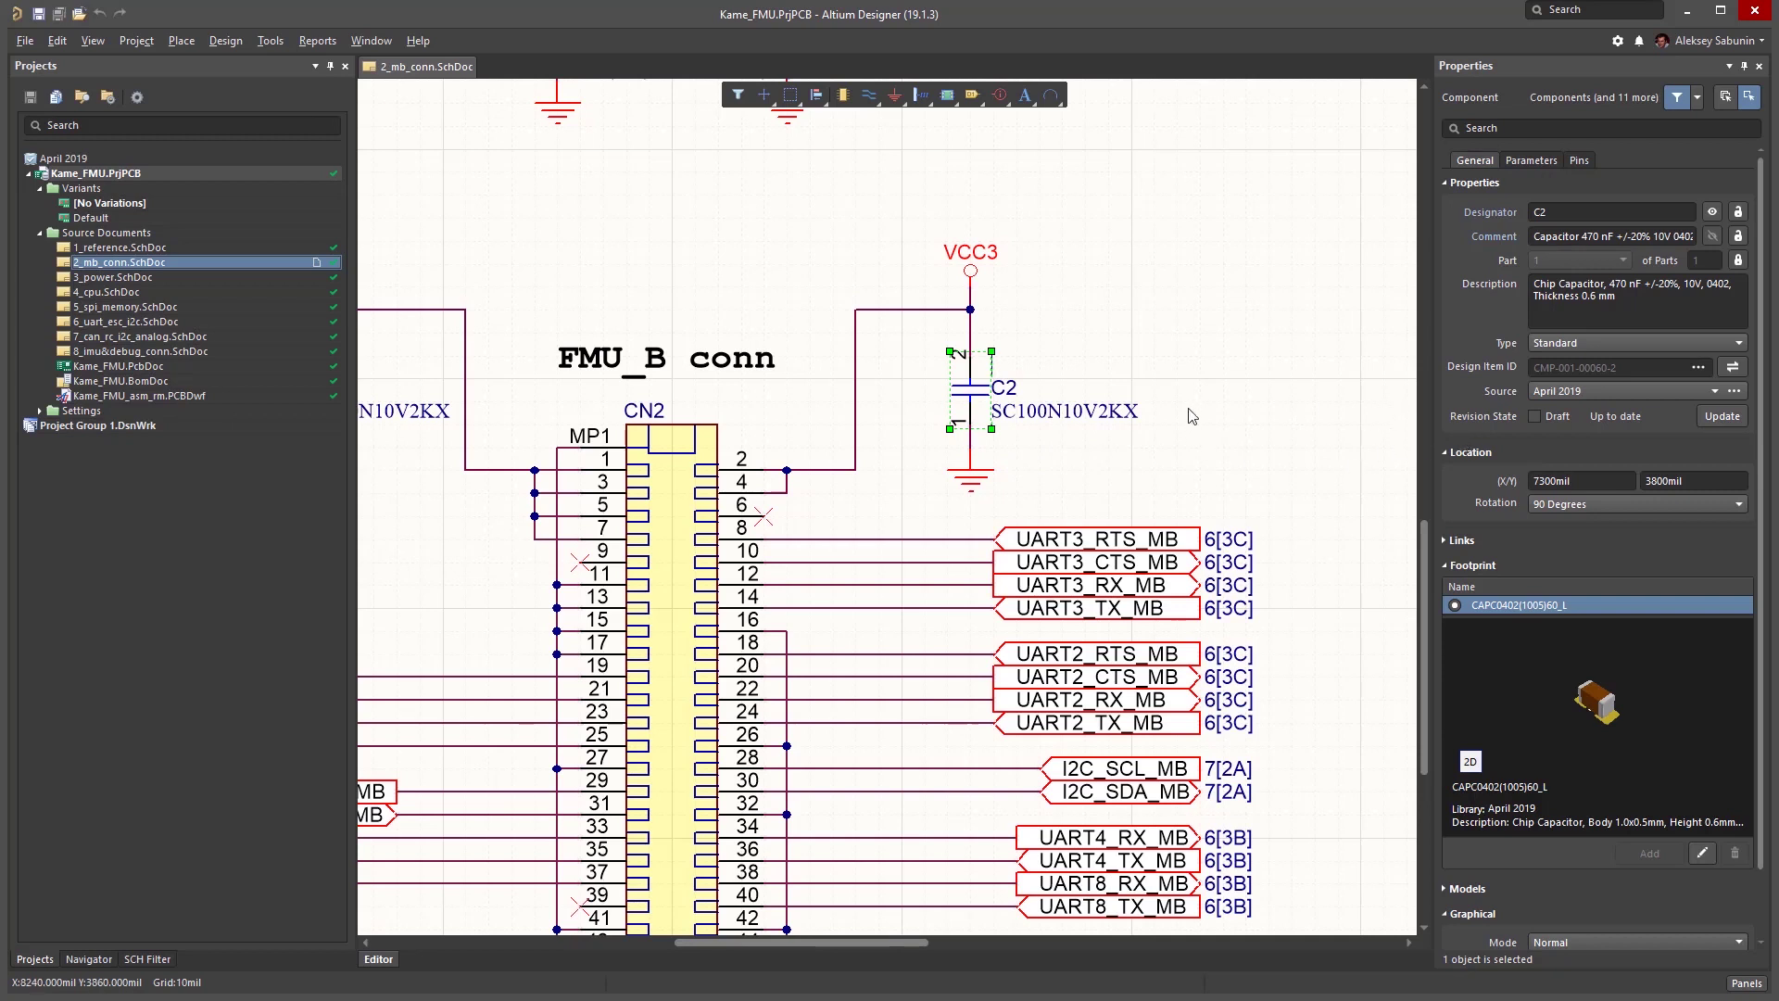
scroll(1192, 416, "up", 1)
scroll(1193, 416, "left", 1)
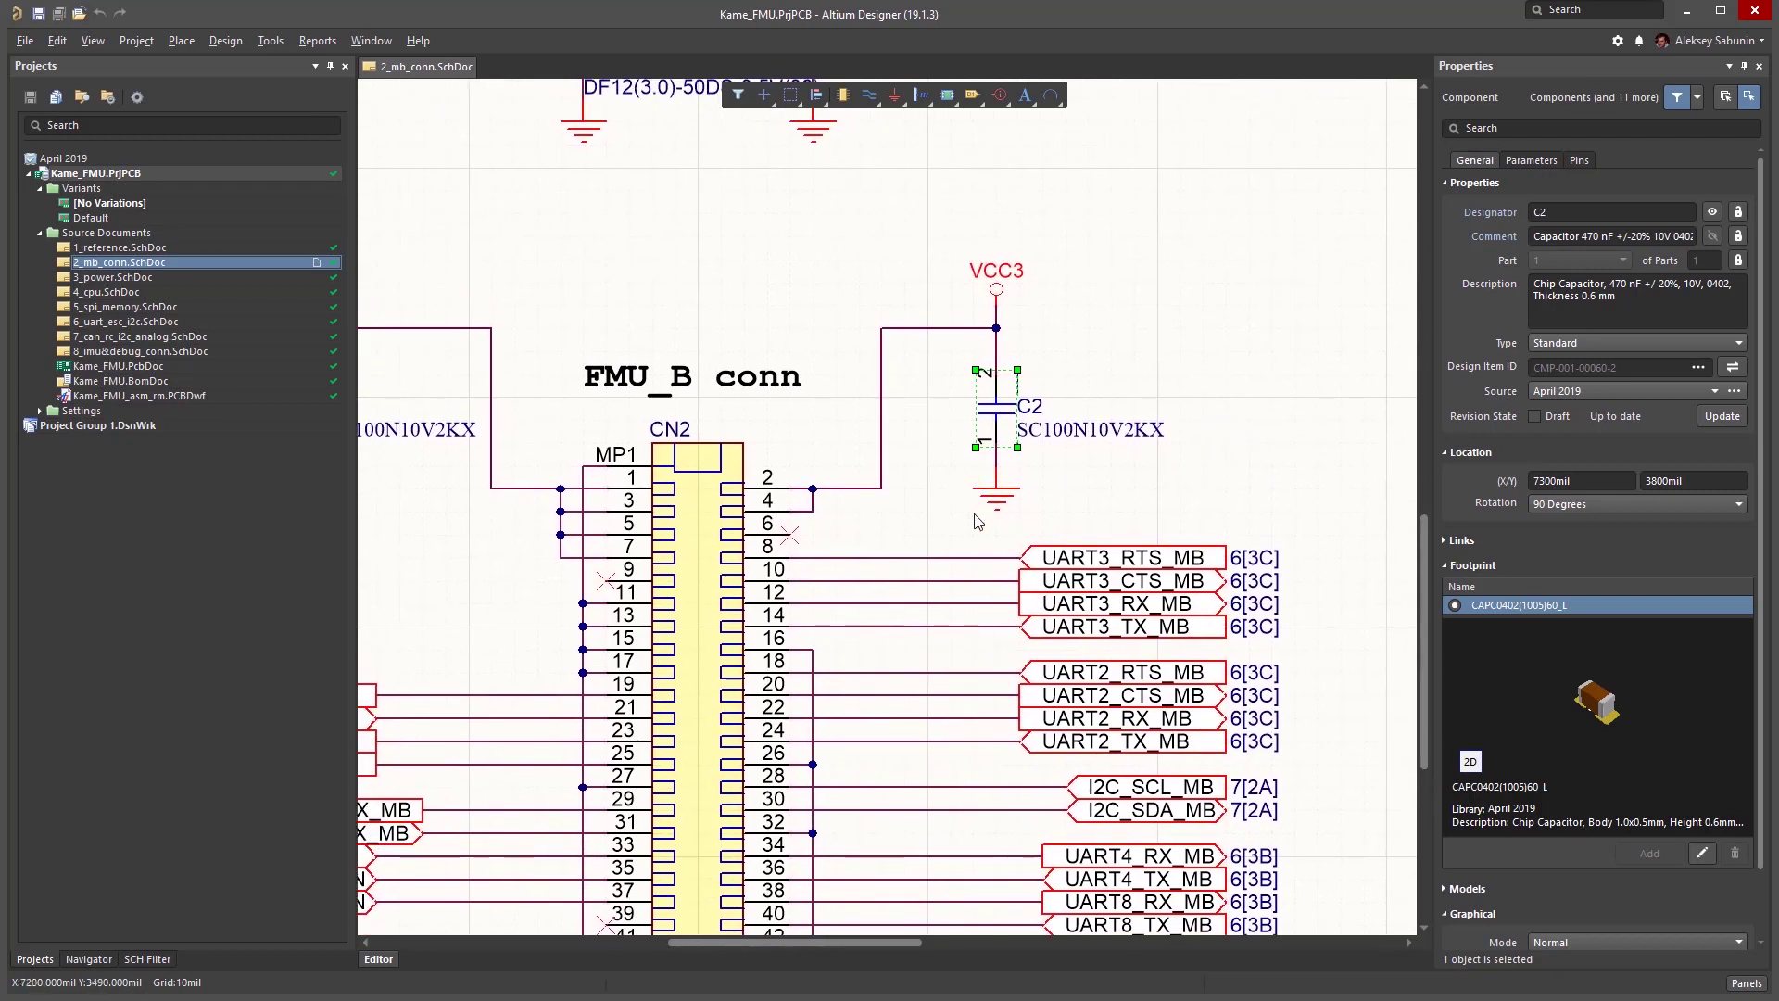
Replace capacitor C2 with the 220 nF chip capacitor from the server's Capacitors list.
left_click(1698, 369)
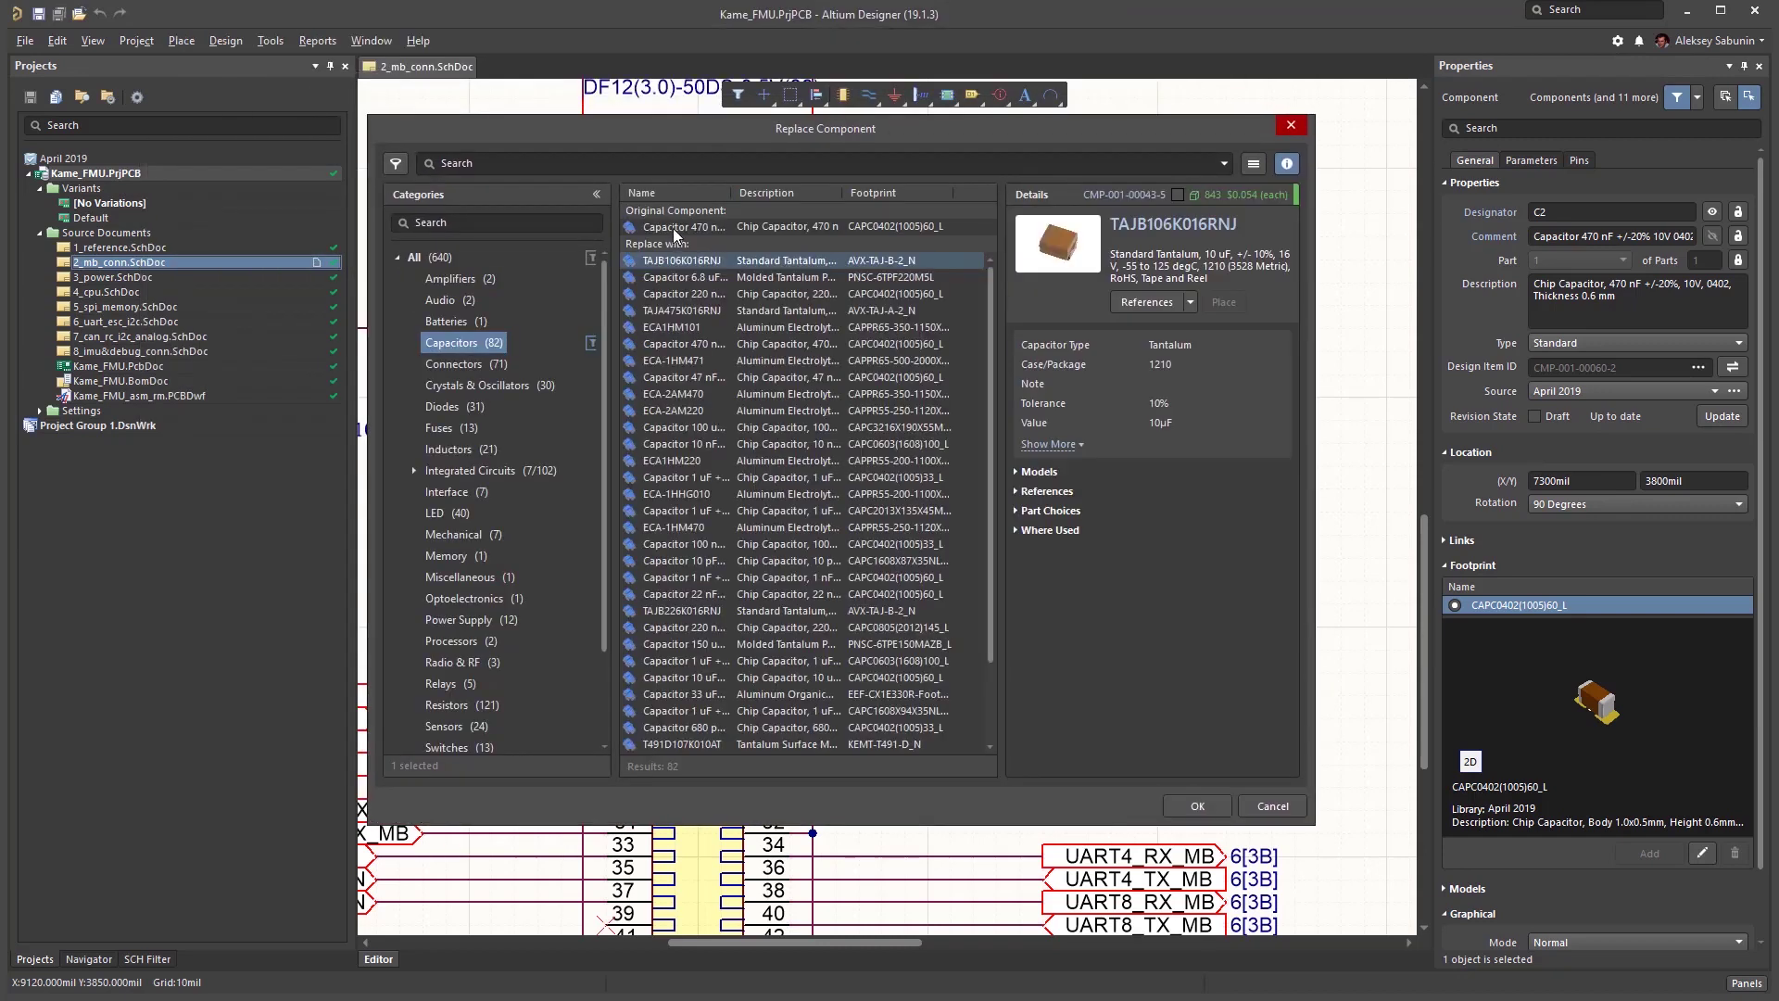
left_click_drag(731, 186, 761, 187)
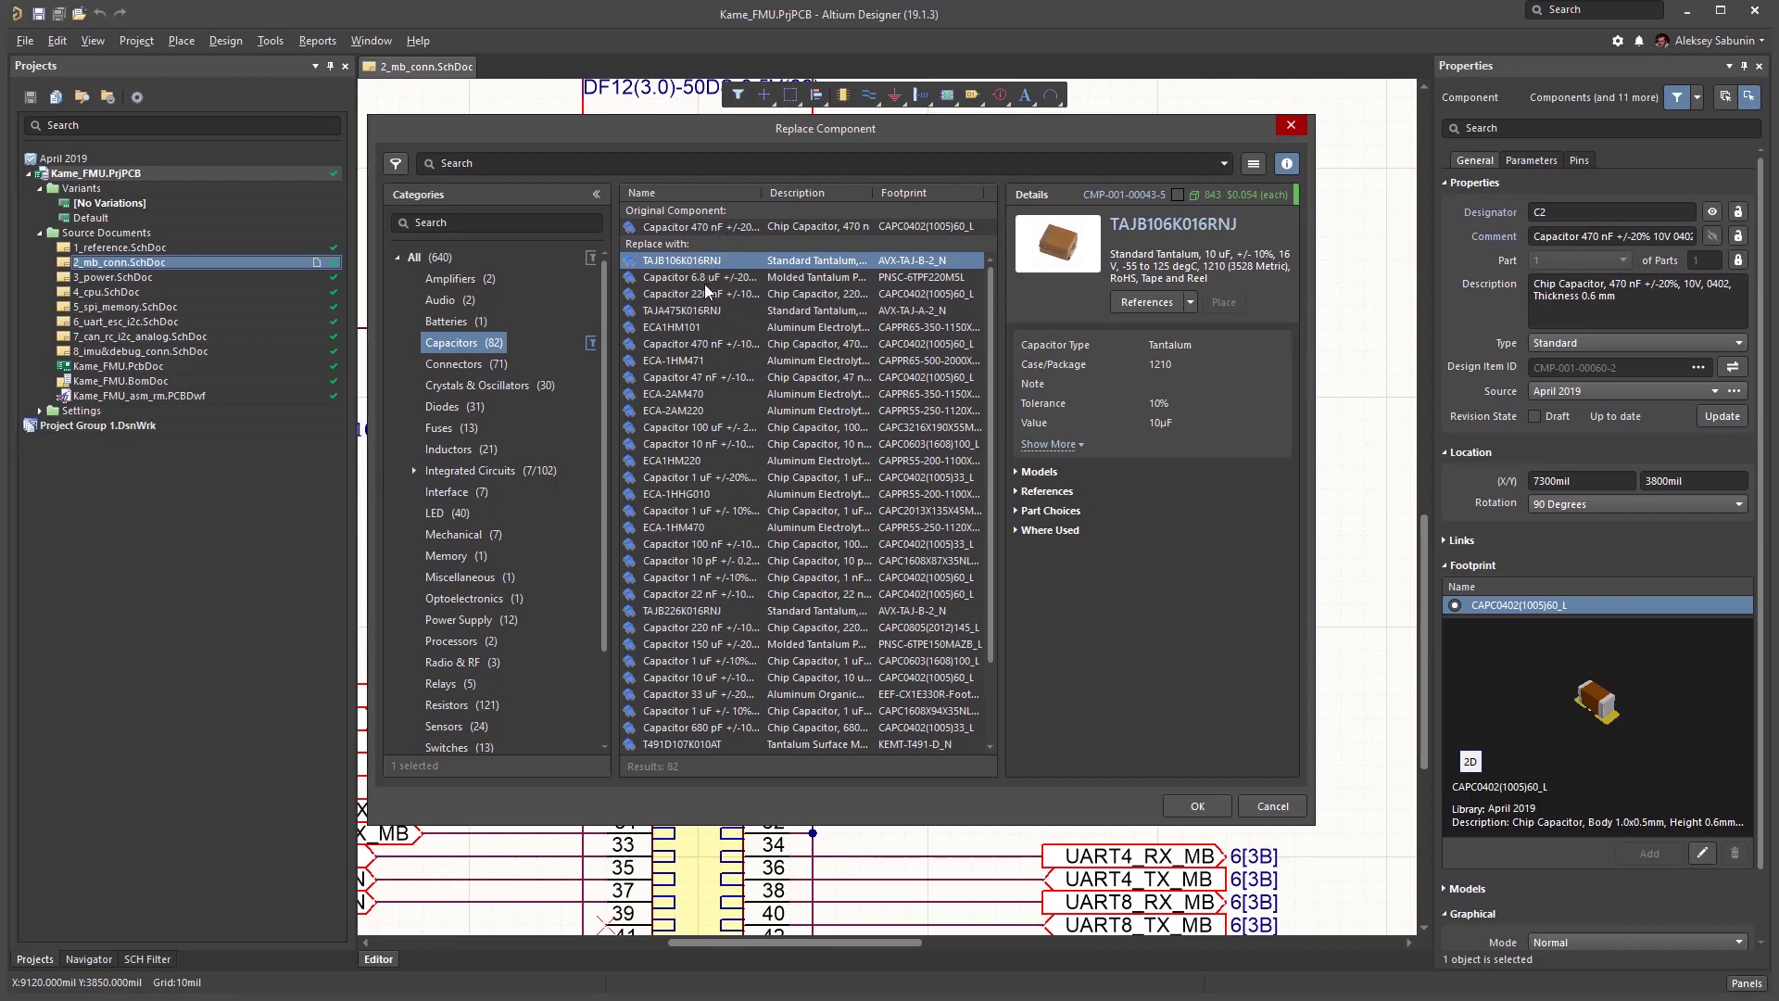
left_click(673, 345)
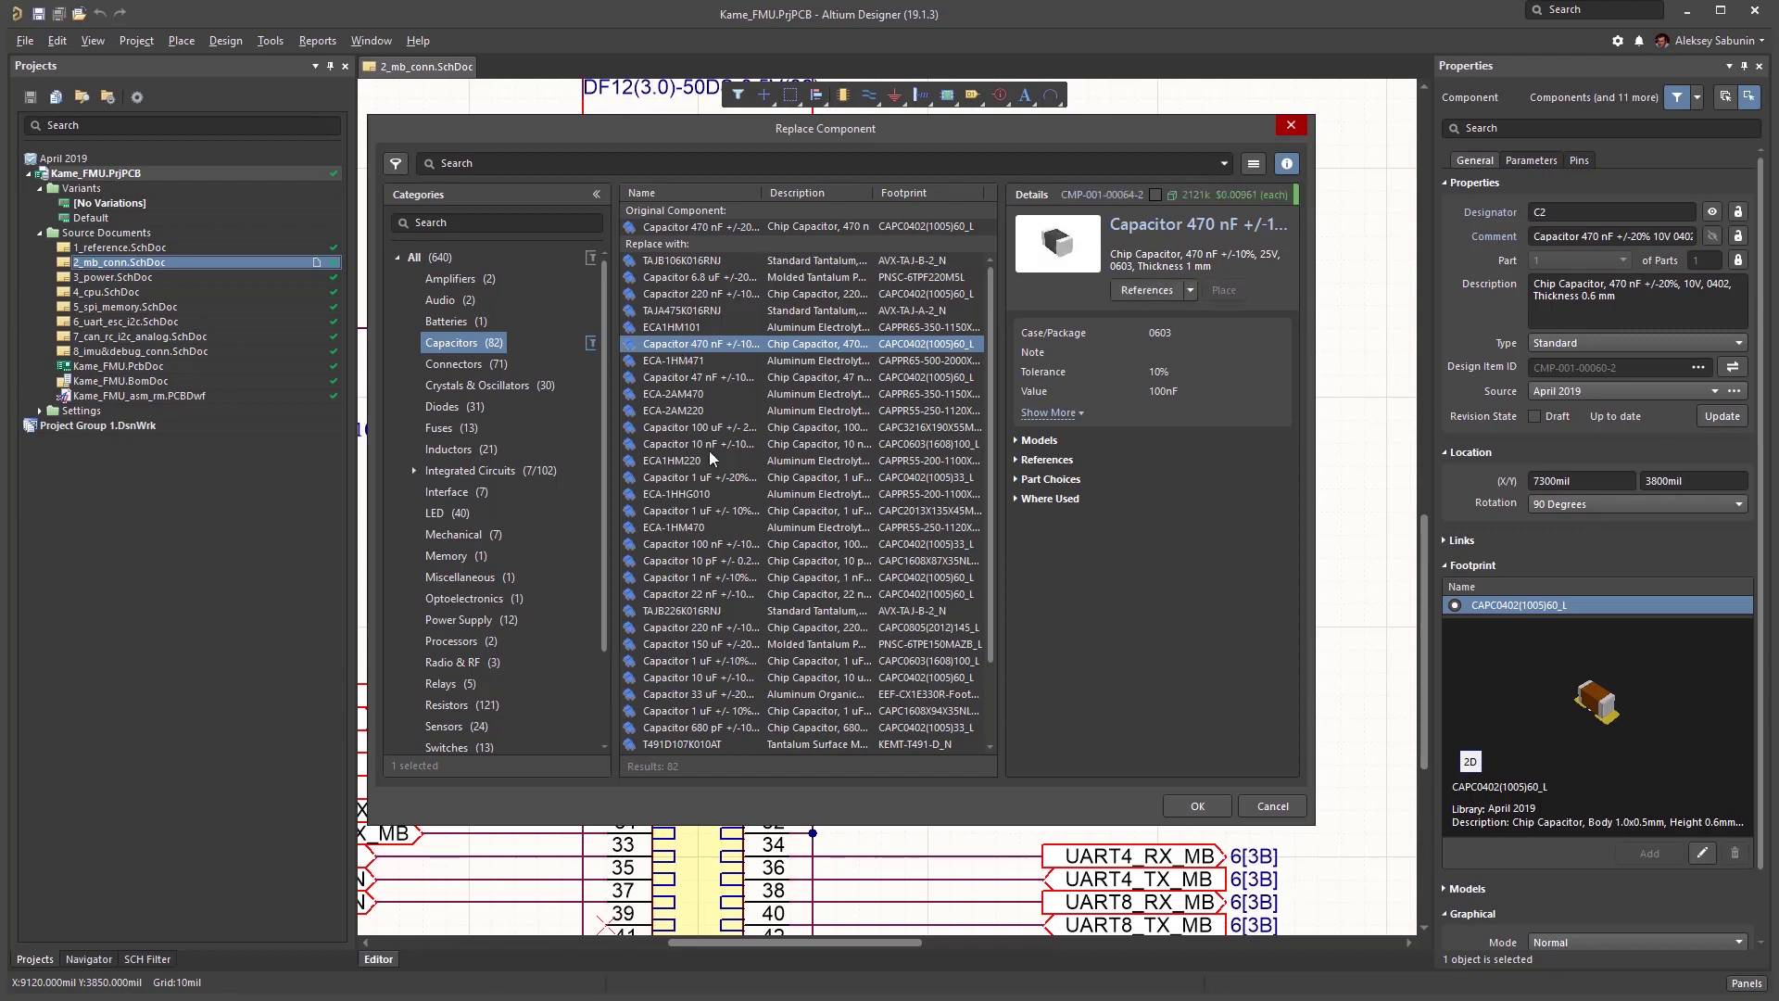
left_click(693, 627)
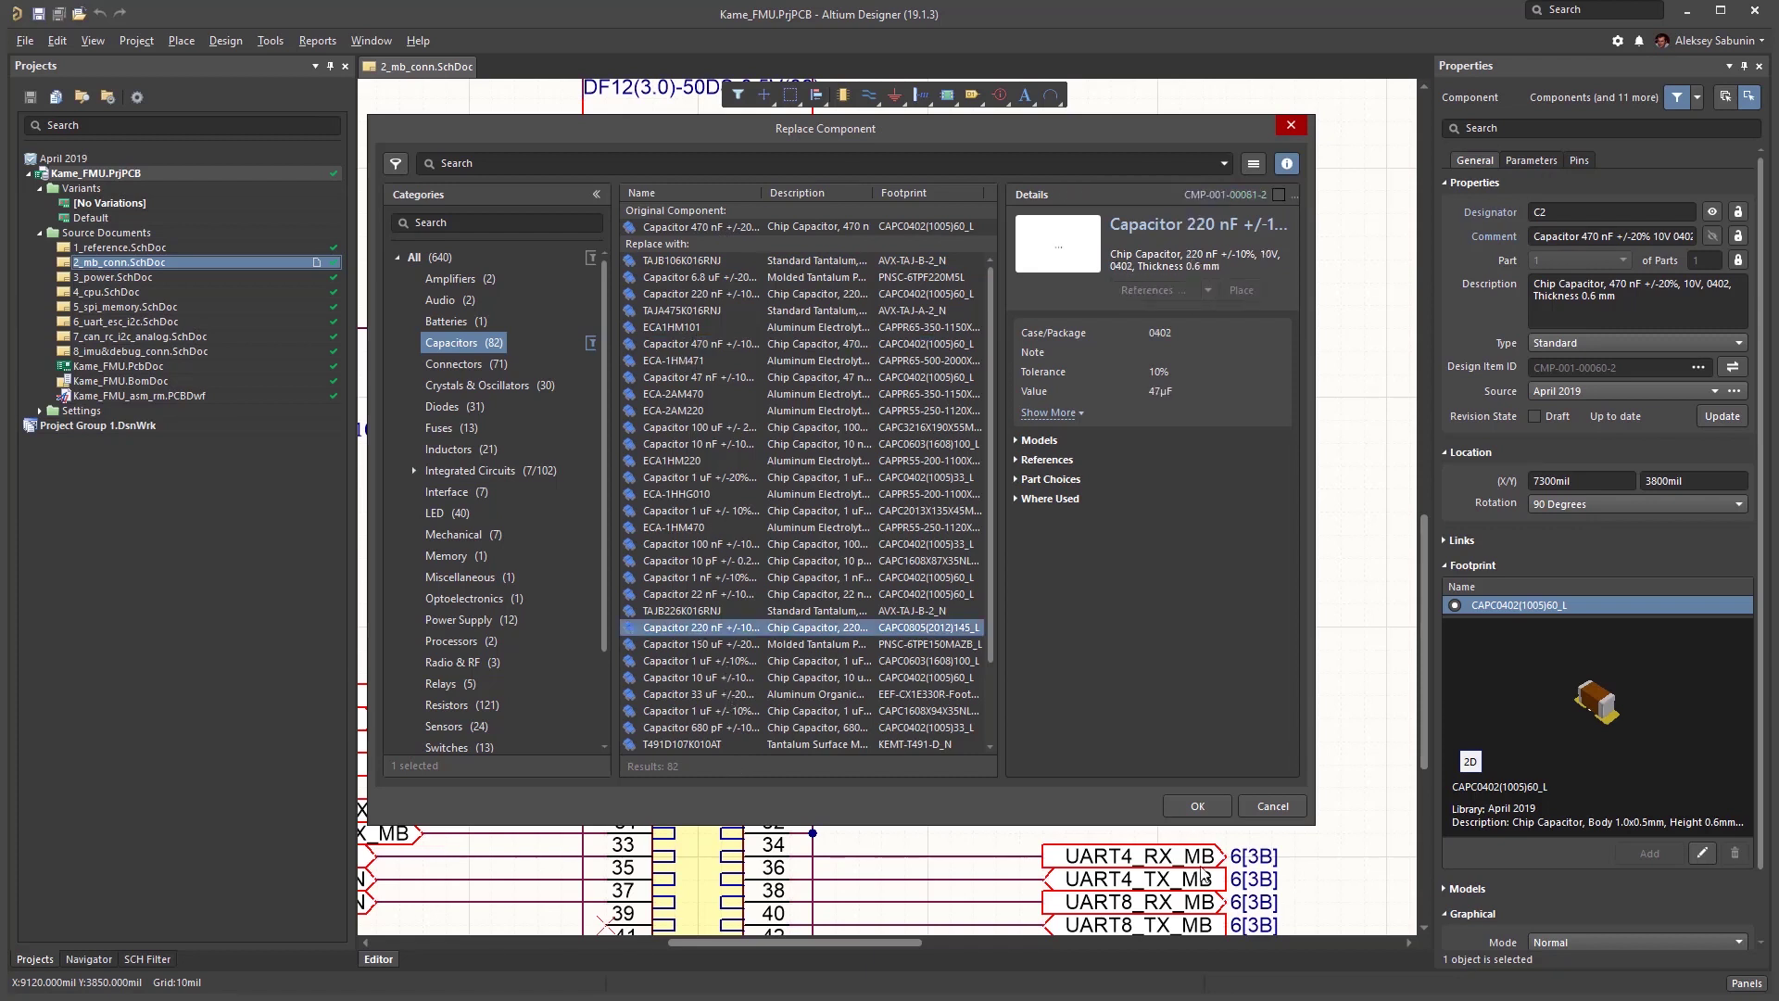
left_click(1197, 806)
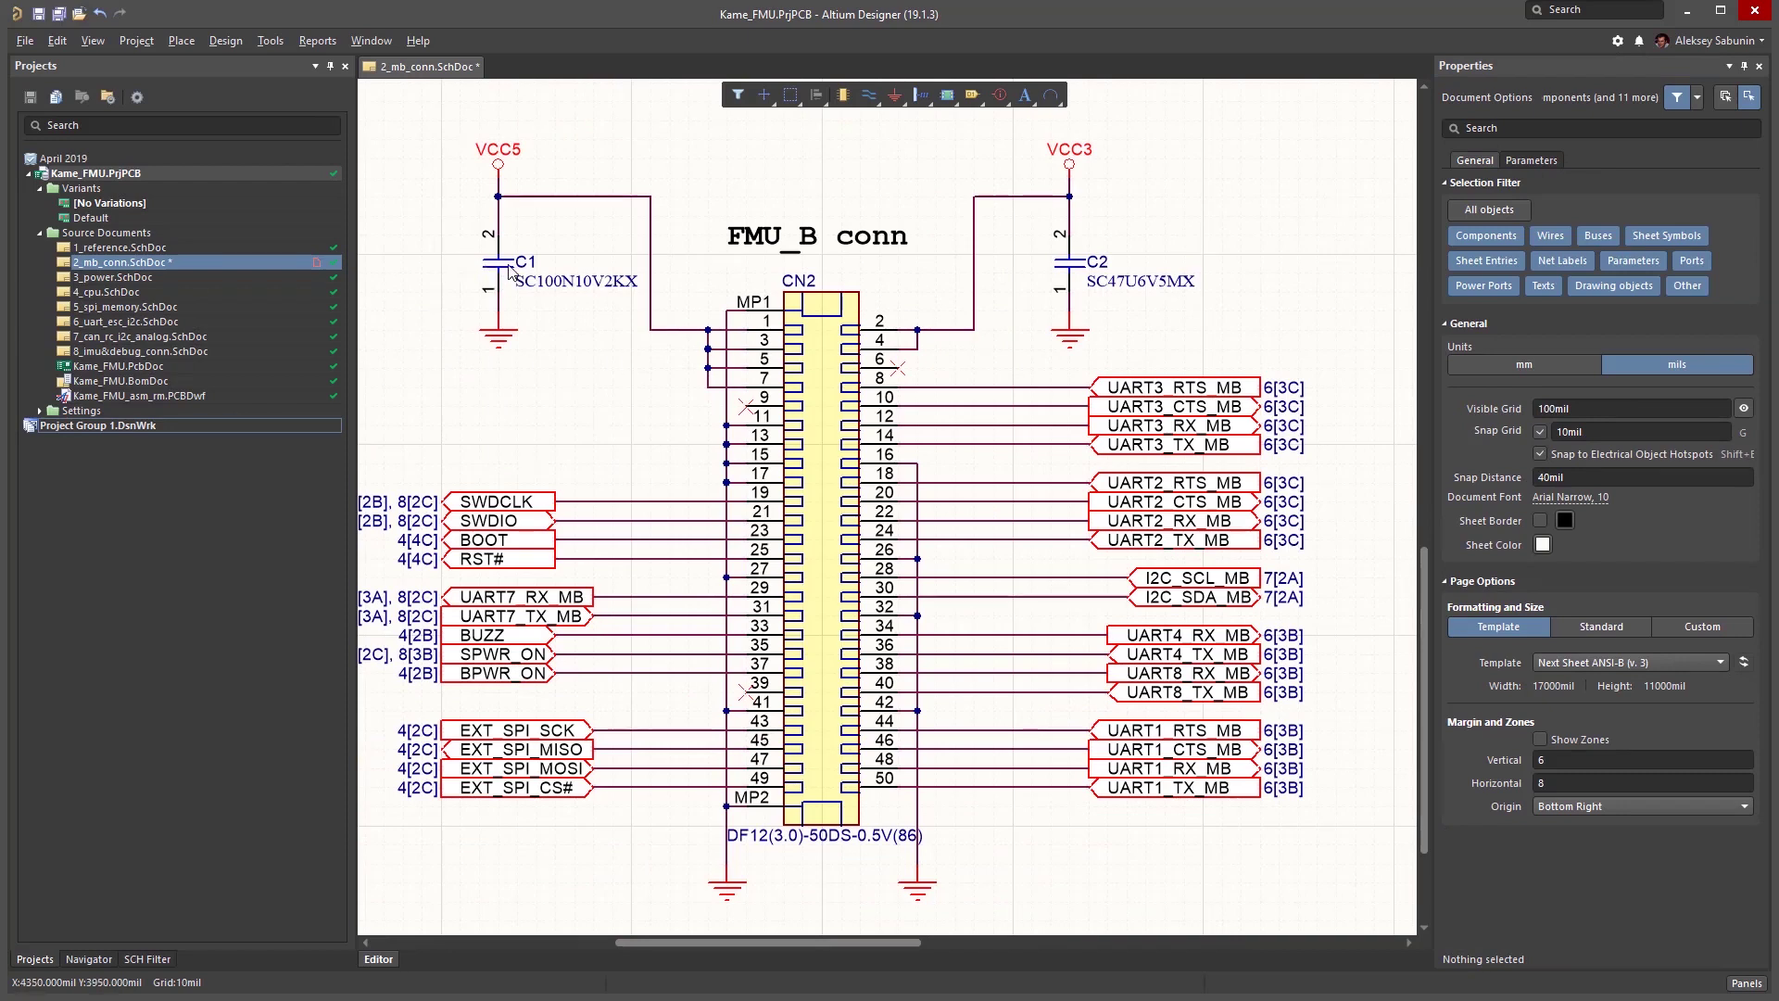
Update connector CN2 to its latest library revision, CMP-002-00058-2.
left_click(824, 355)
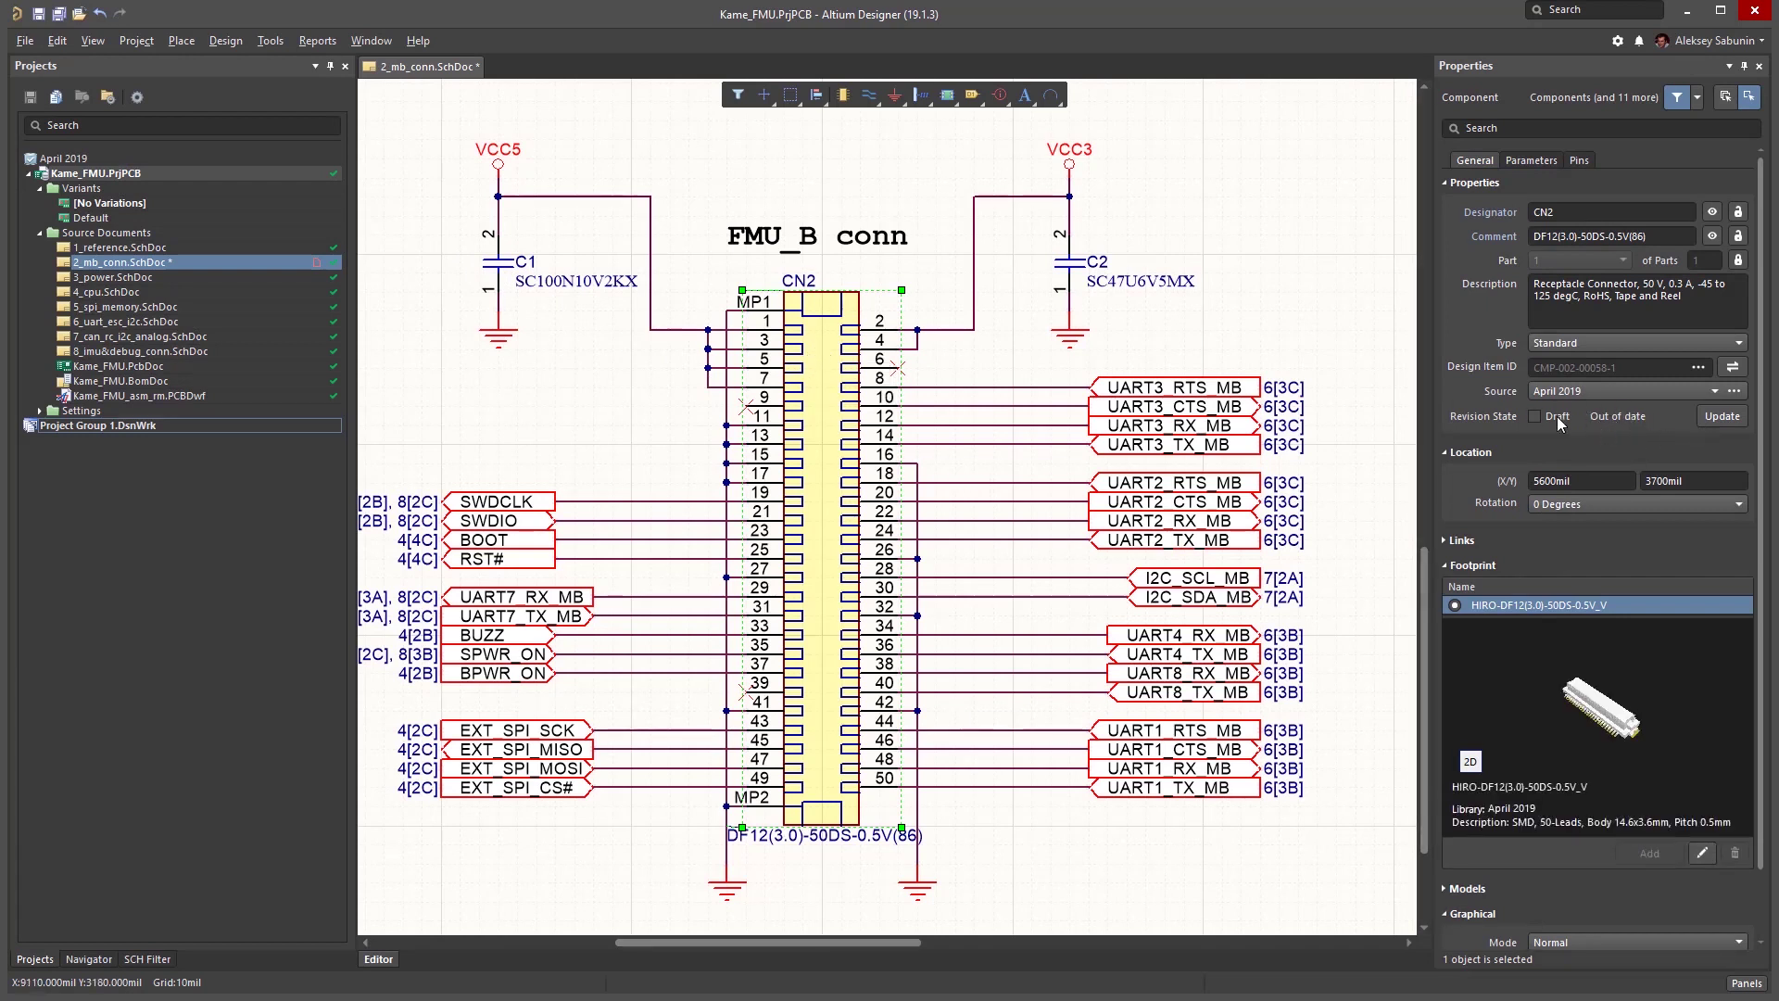
left_click(1726, 419)
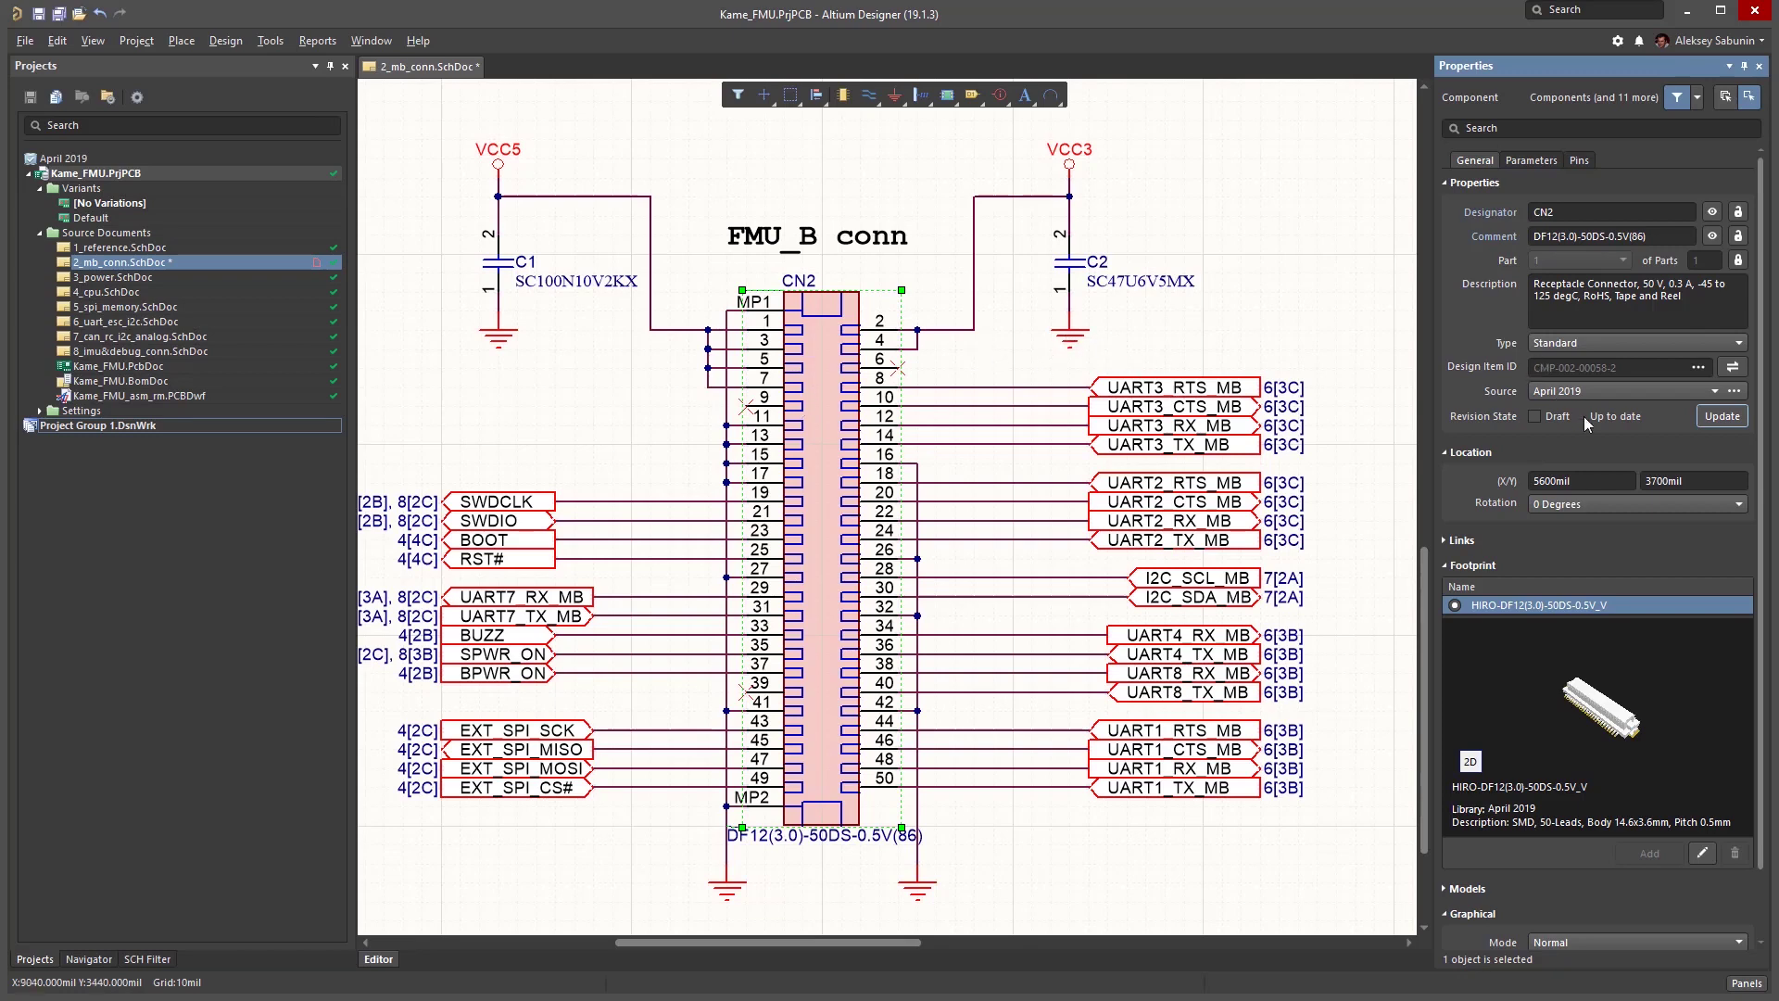
Inspect connectors CN2 and CN1 on the sheet to check their status.
scroll(994, 366, "down", 4, "ctrl")
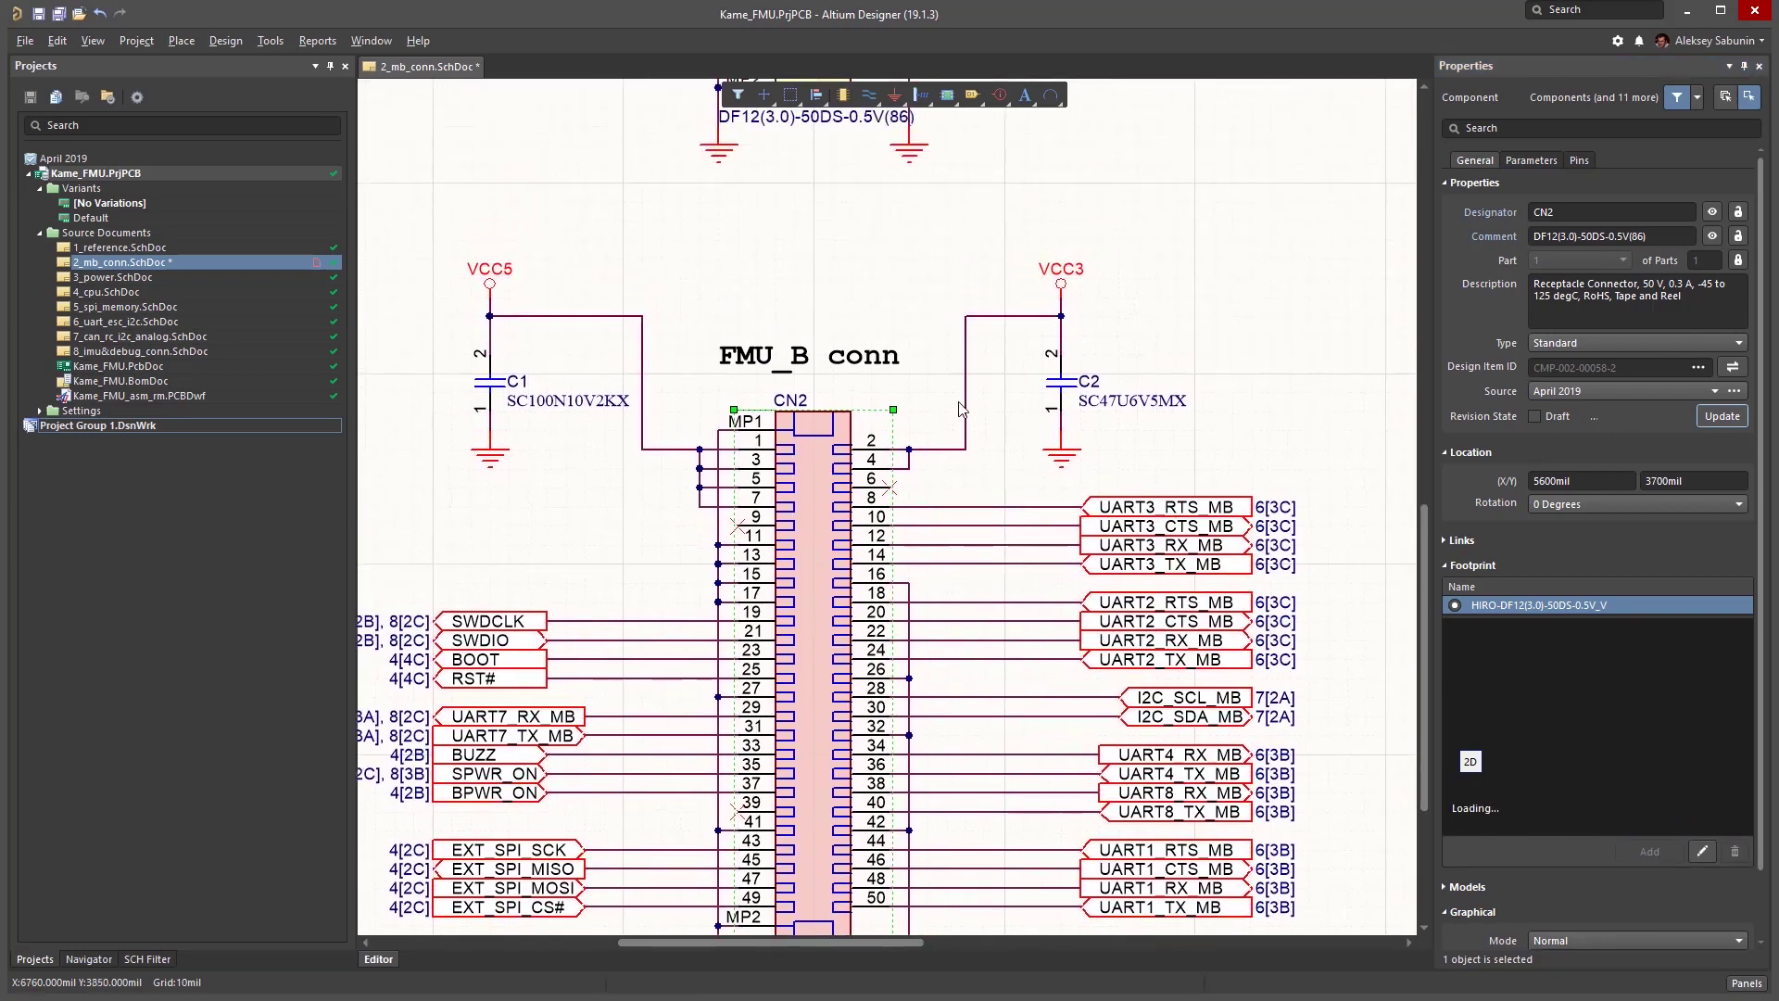
scroll(961, 411, "down", 1, "ctrl")
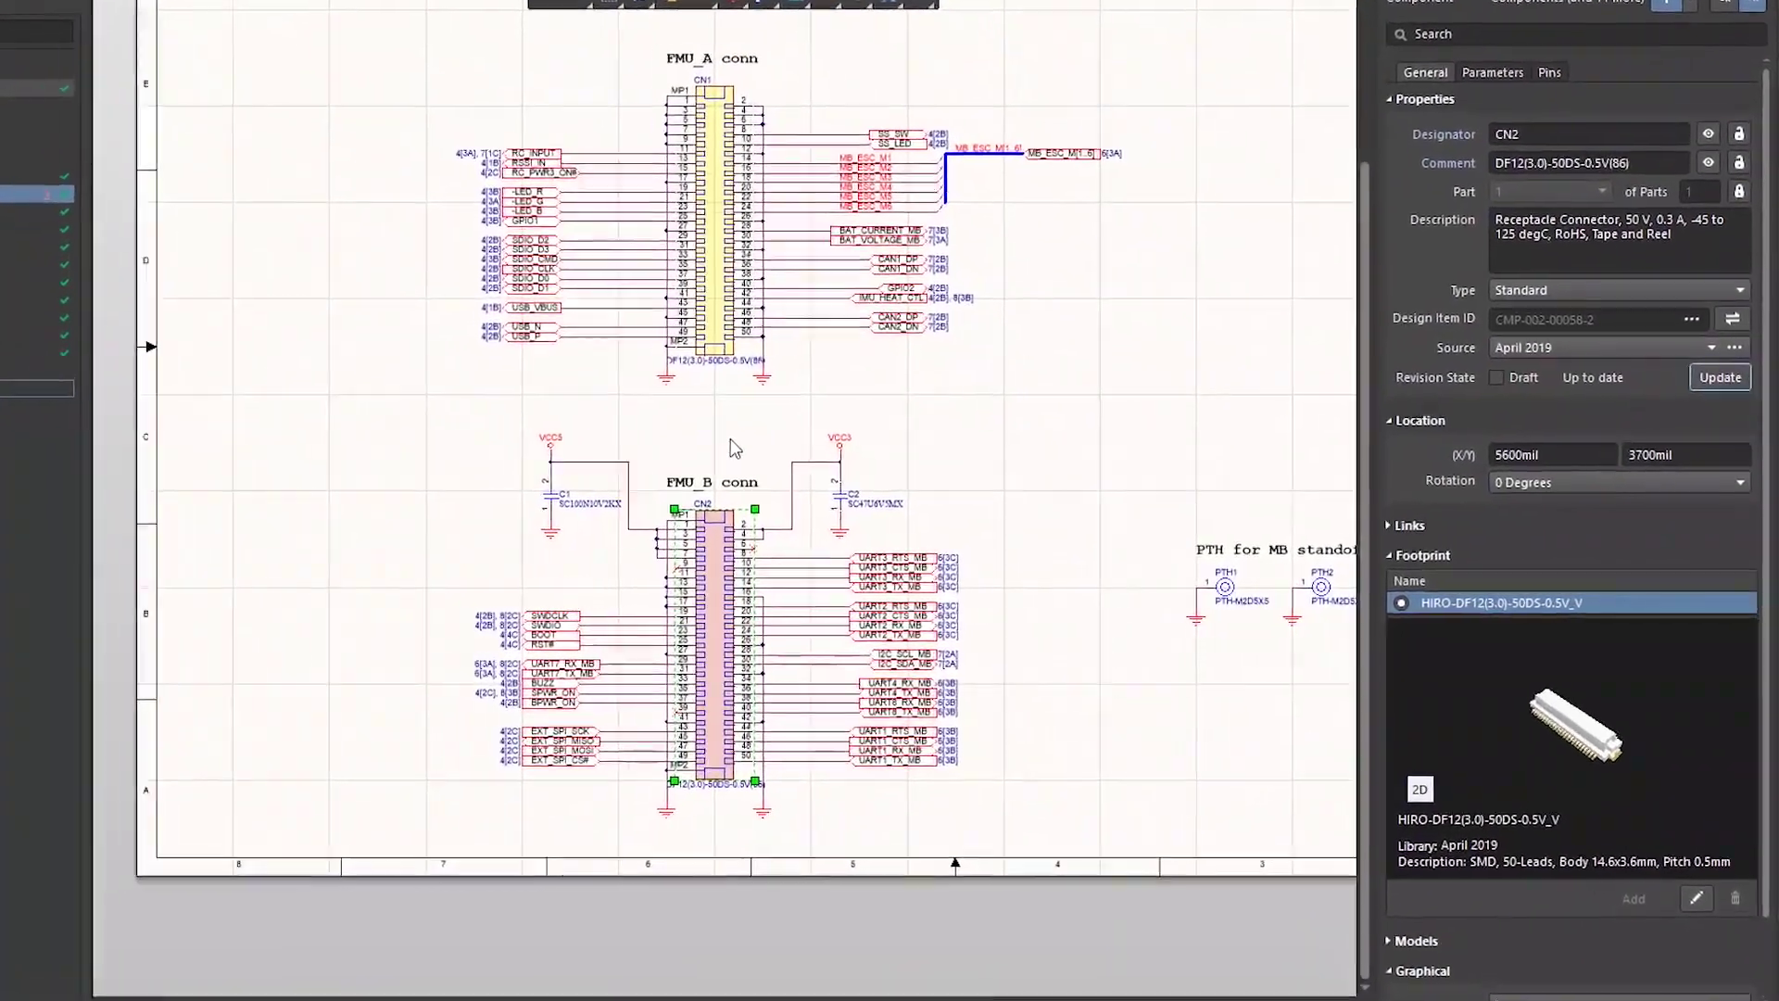
left_click(735, 448)
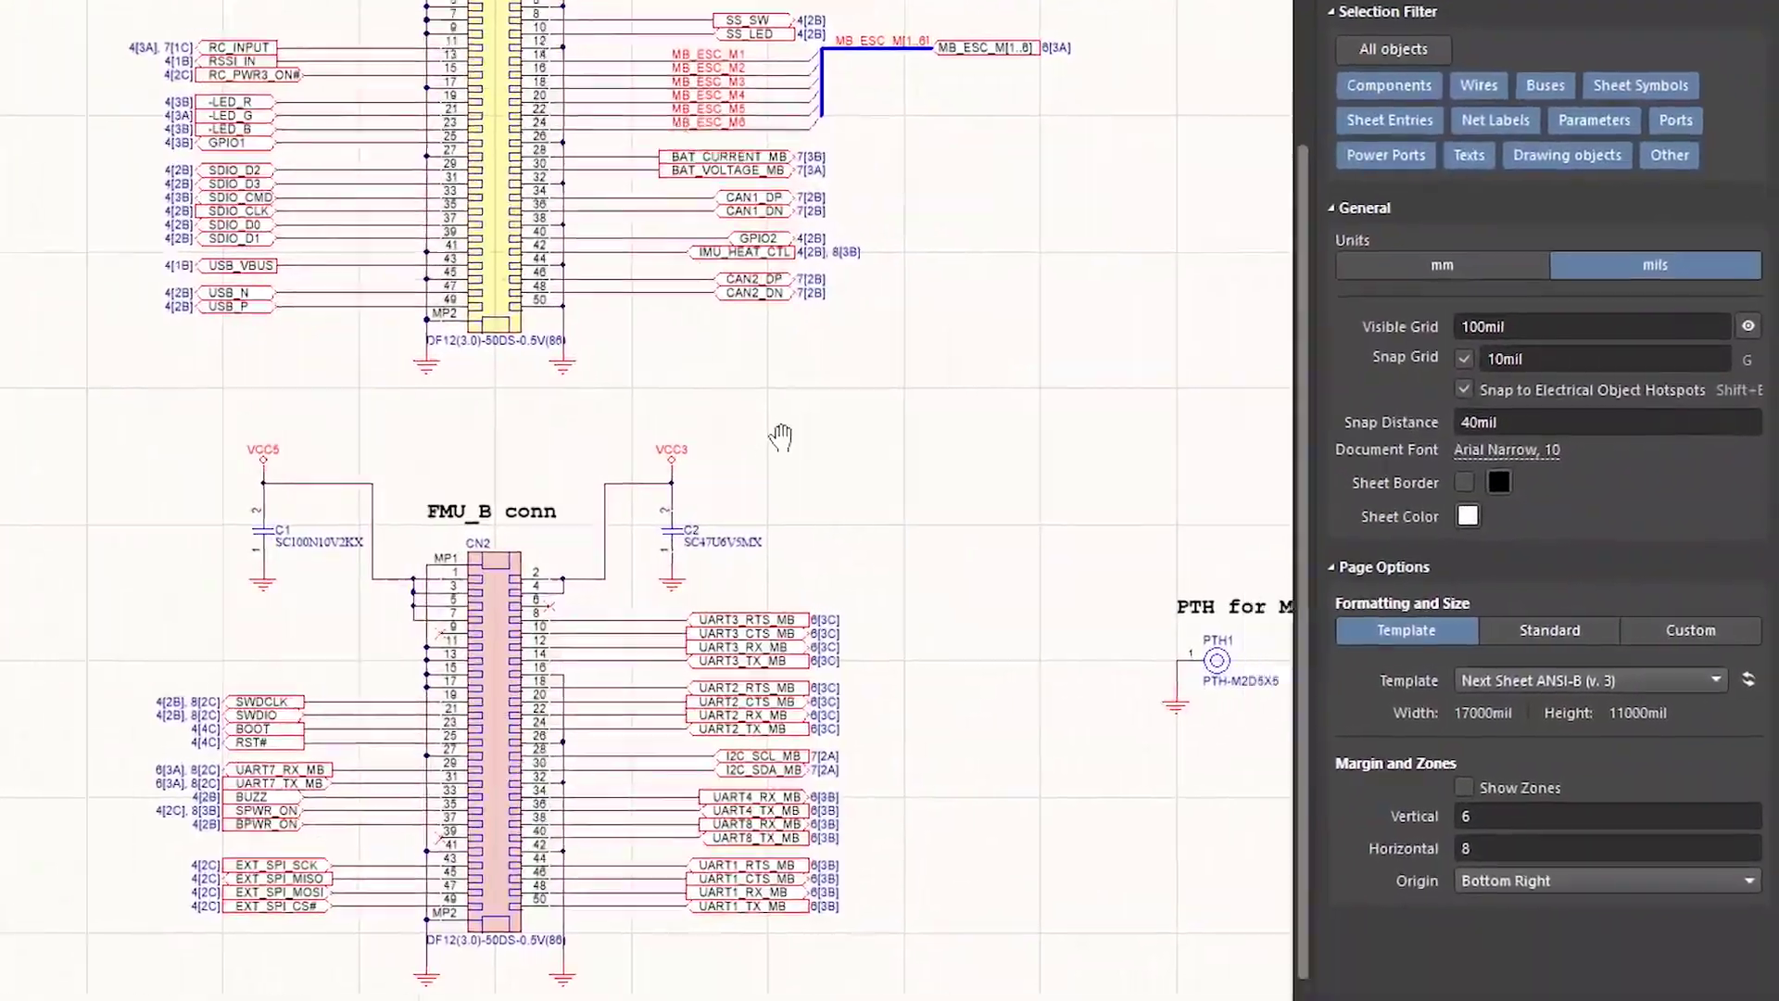
right_click_drag(811, 428, 755, 396)
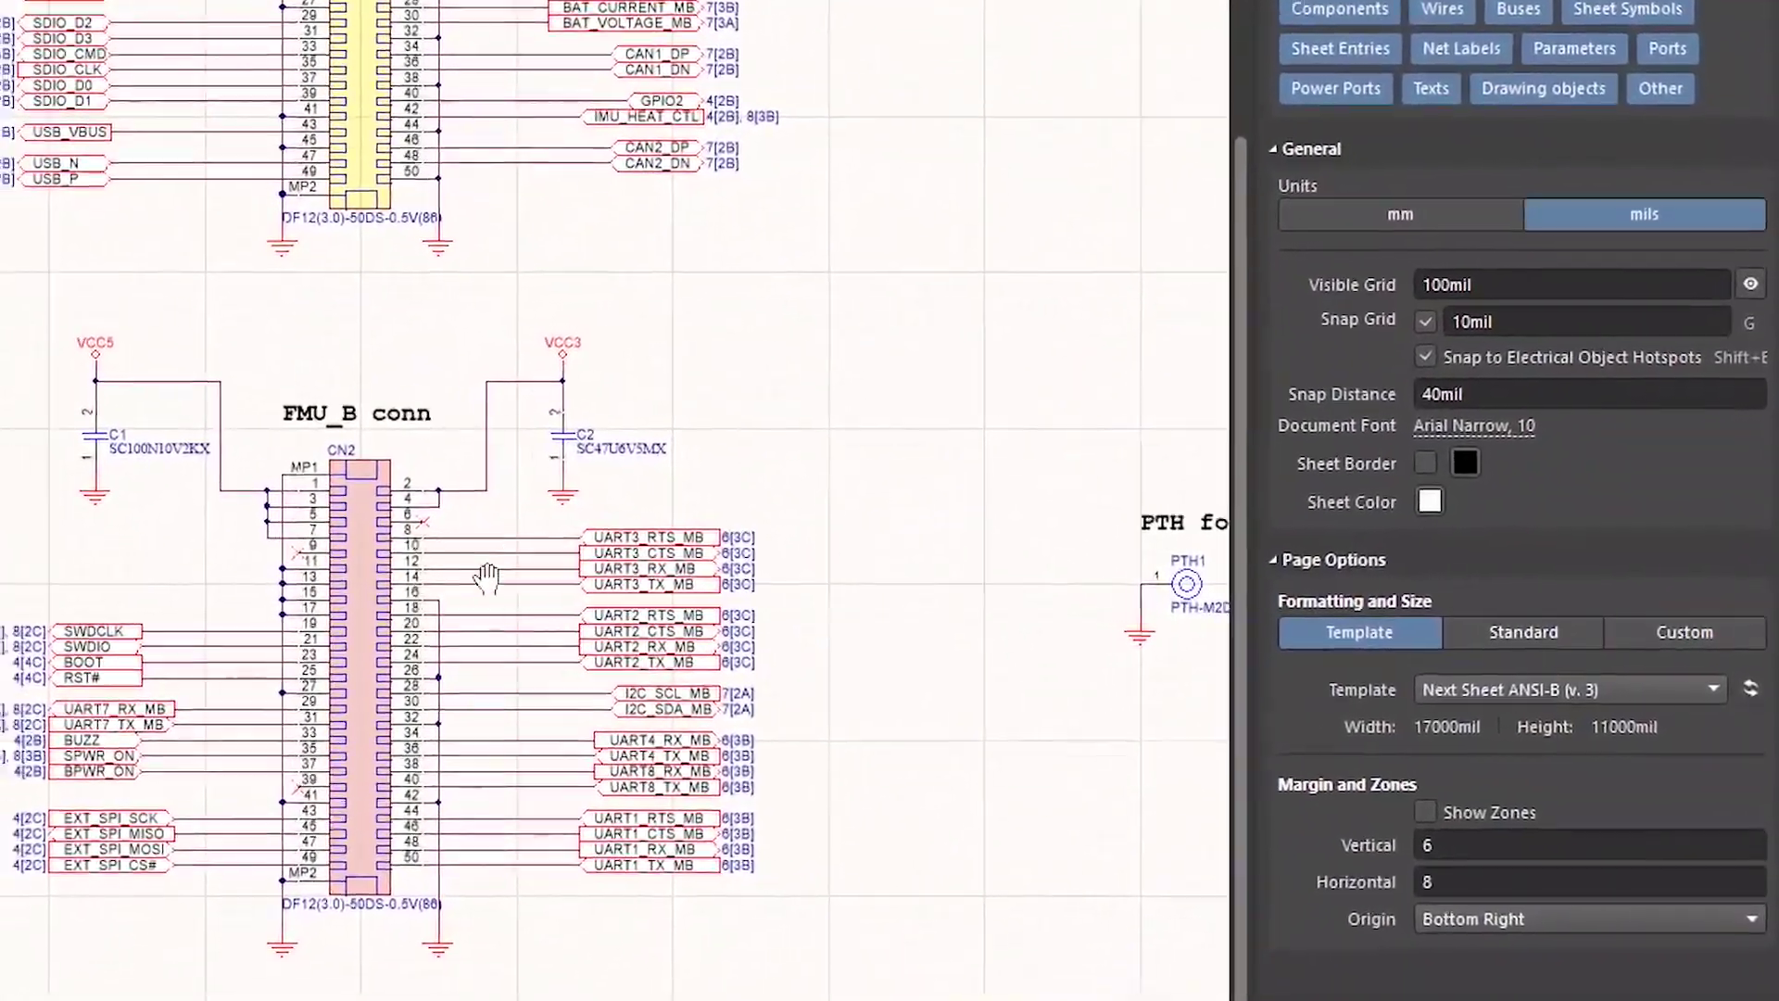
left_click(435, 639)
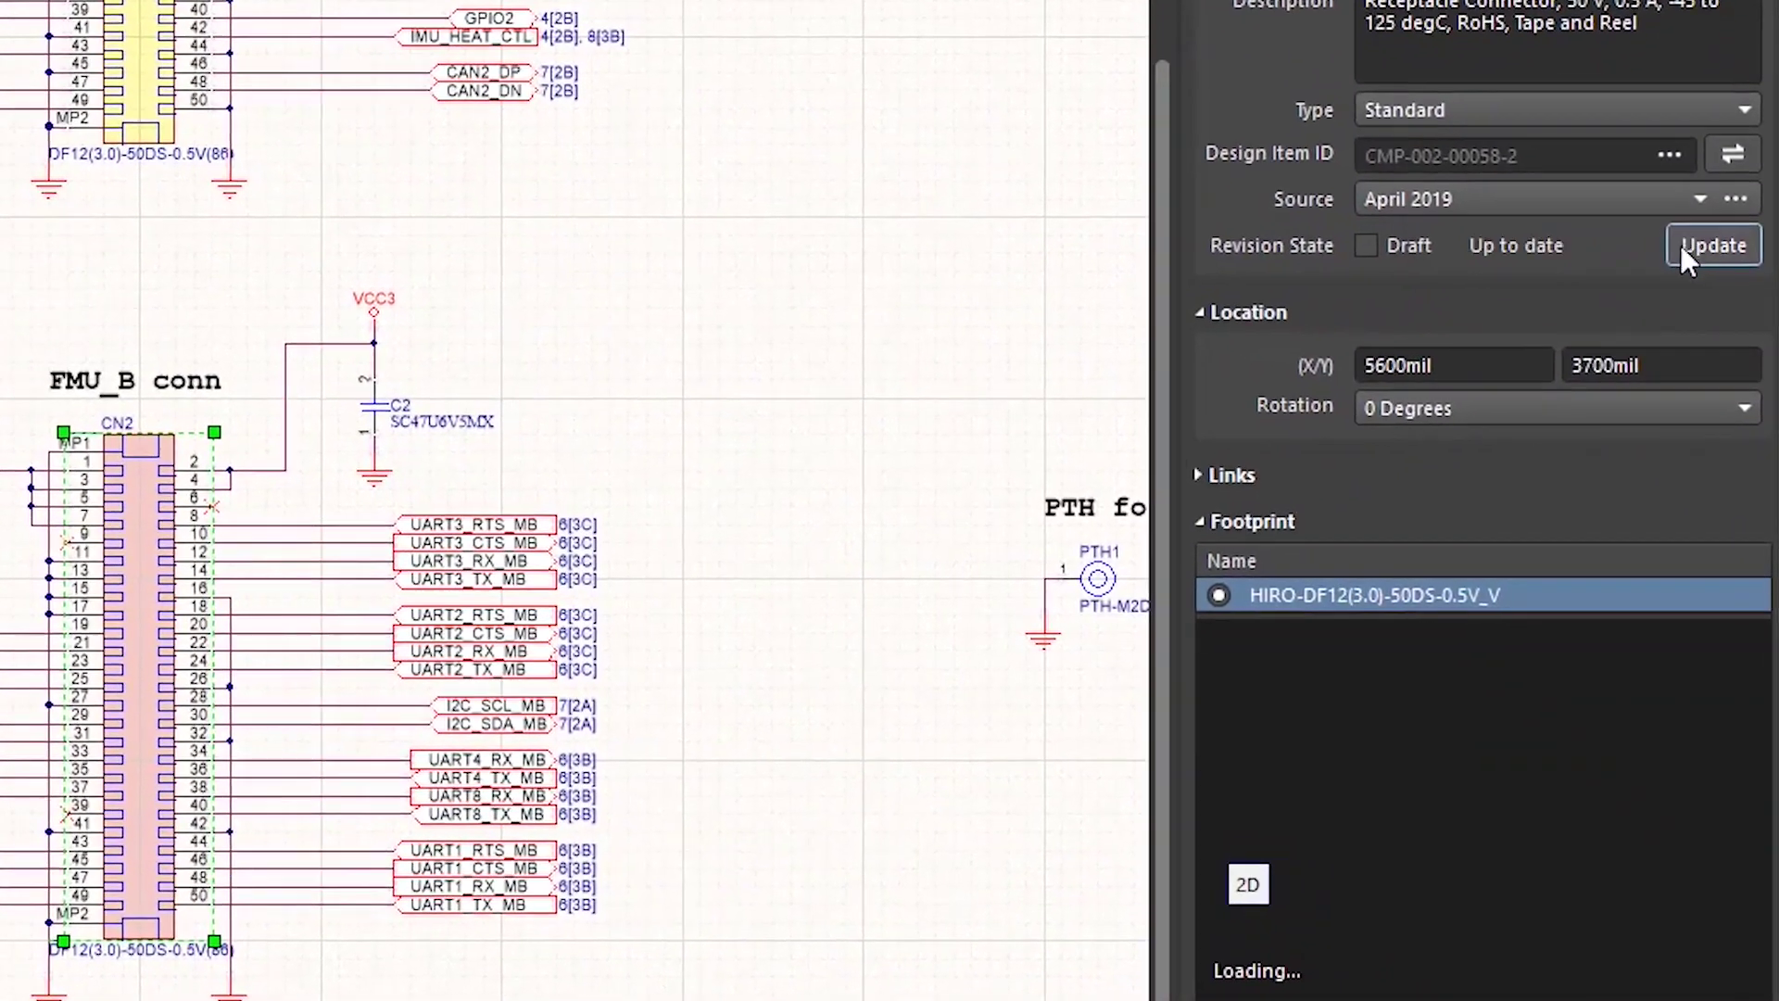
left_click(138, 88)
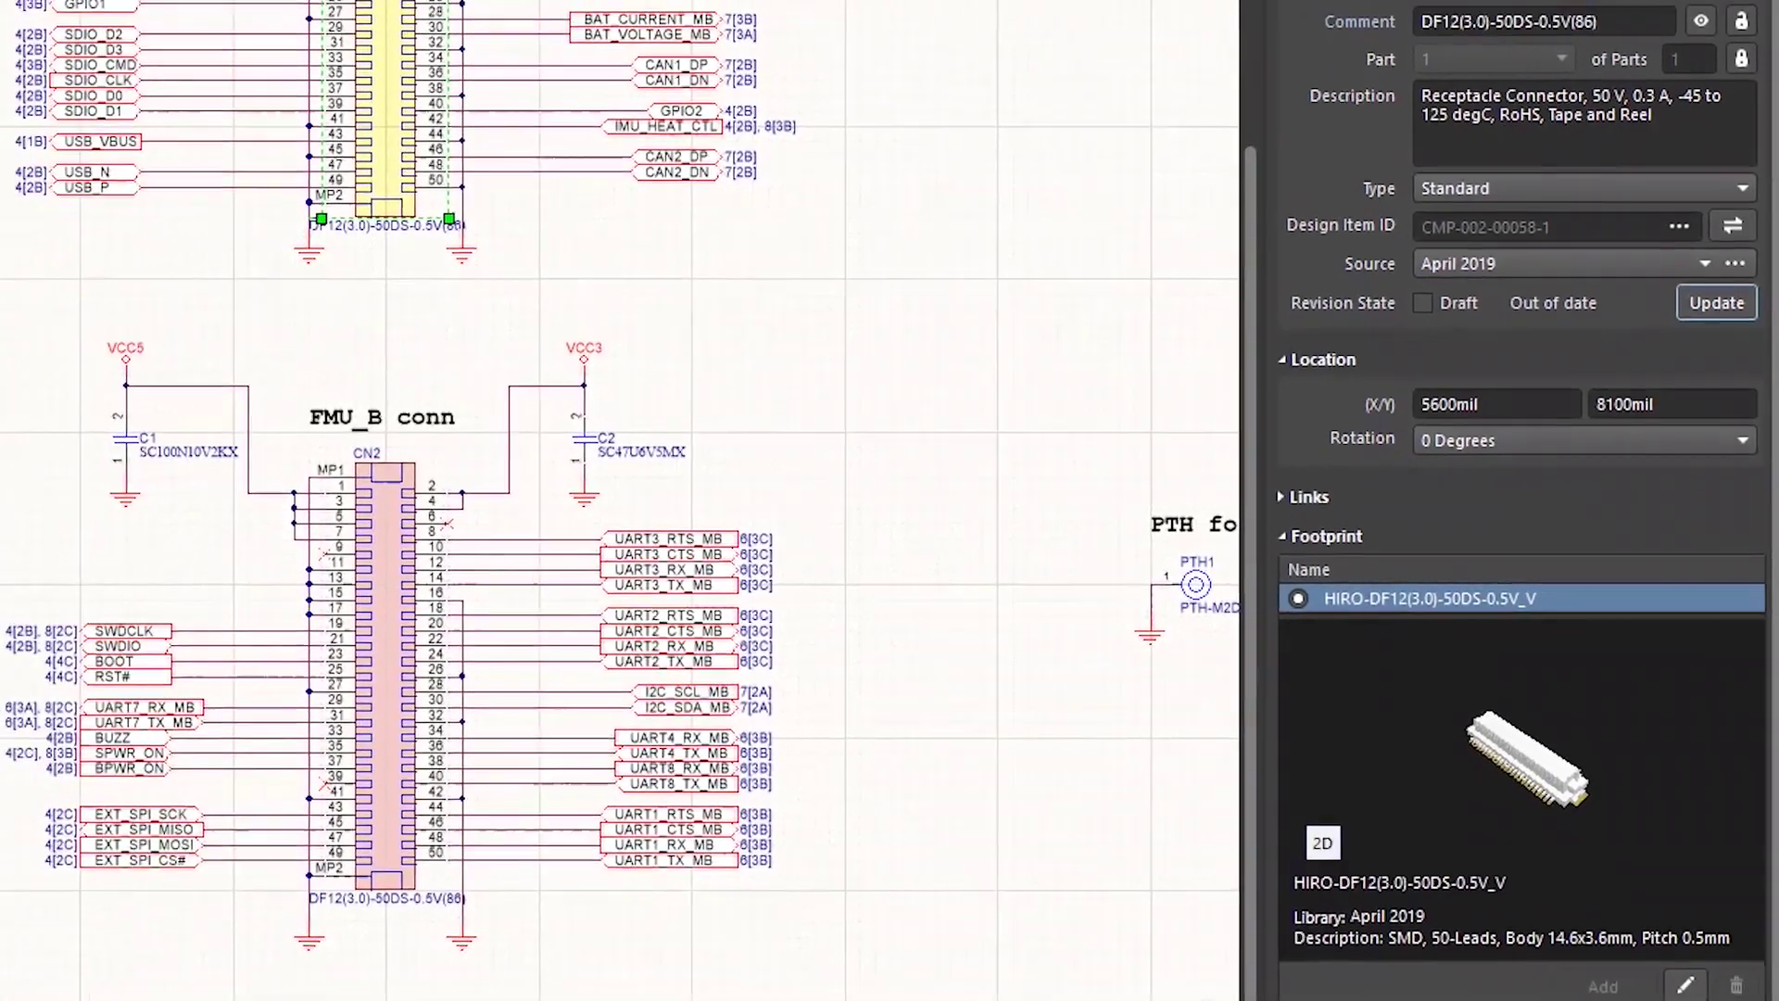
Fit the whole sheet in view and save 2_mb_conn.SchDoc.
key("ctrl+Page_Down")
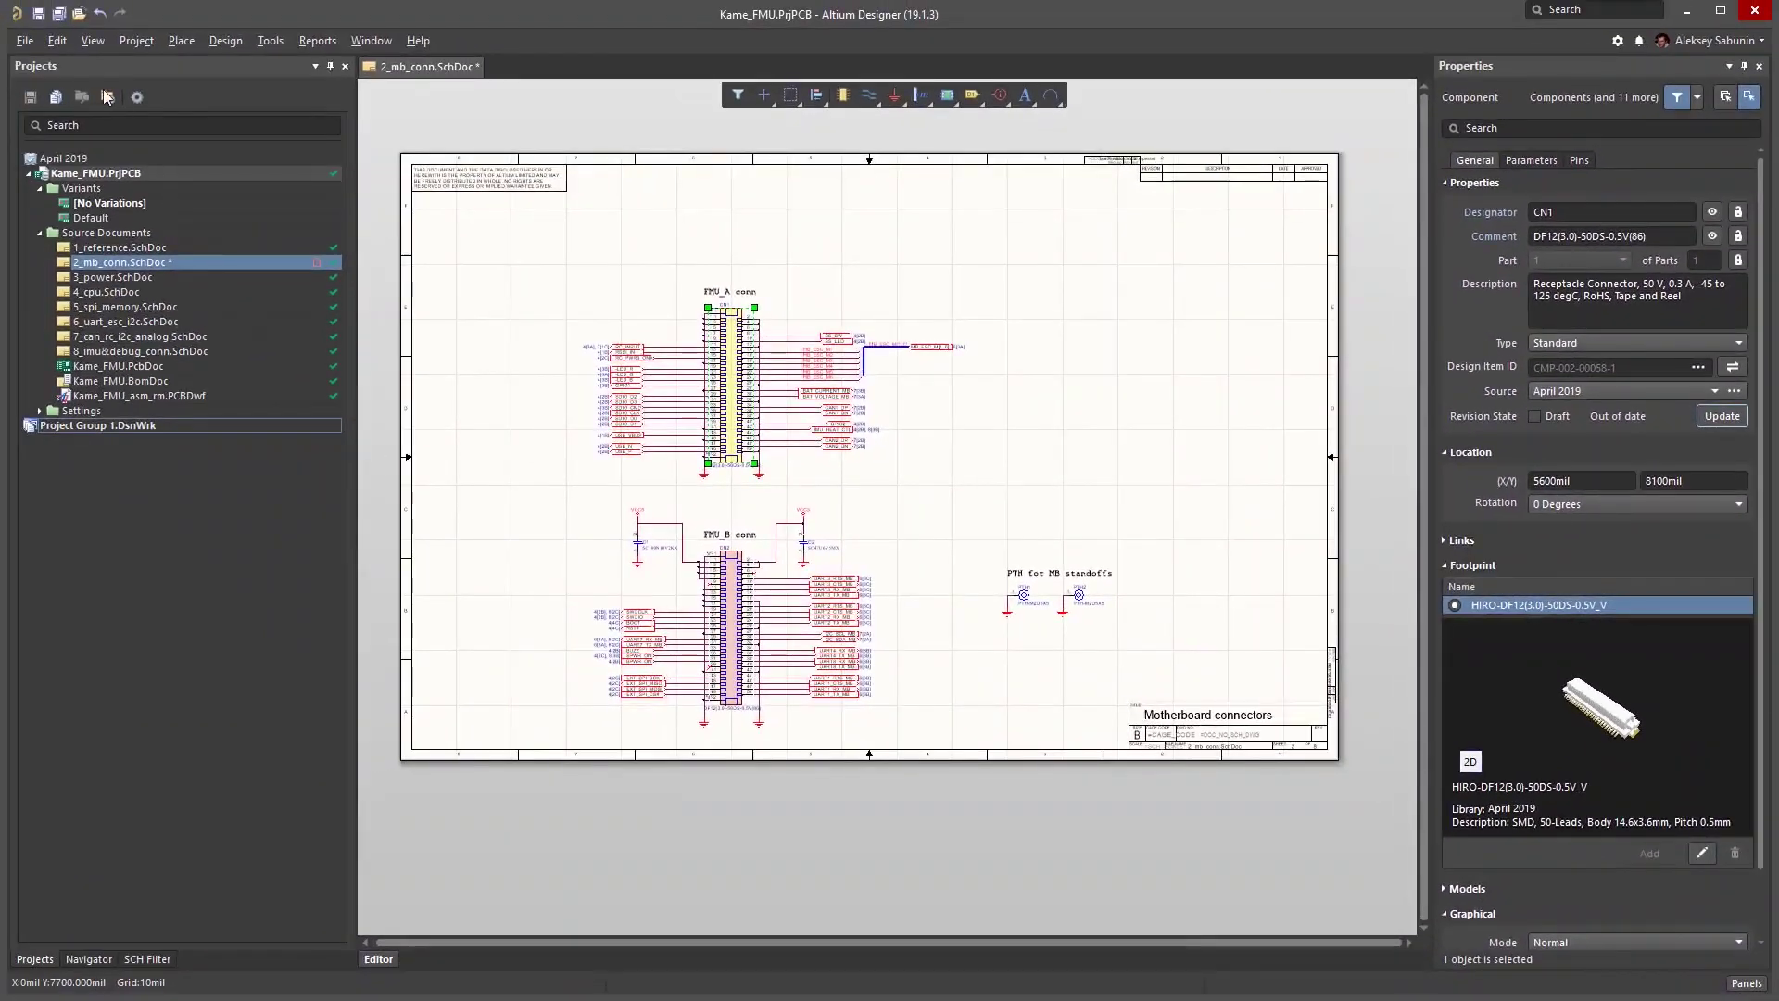
left_click(105, 93)
mouse_move(335, 270)
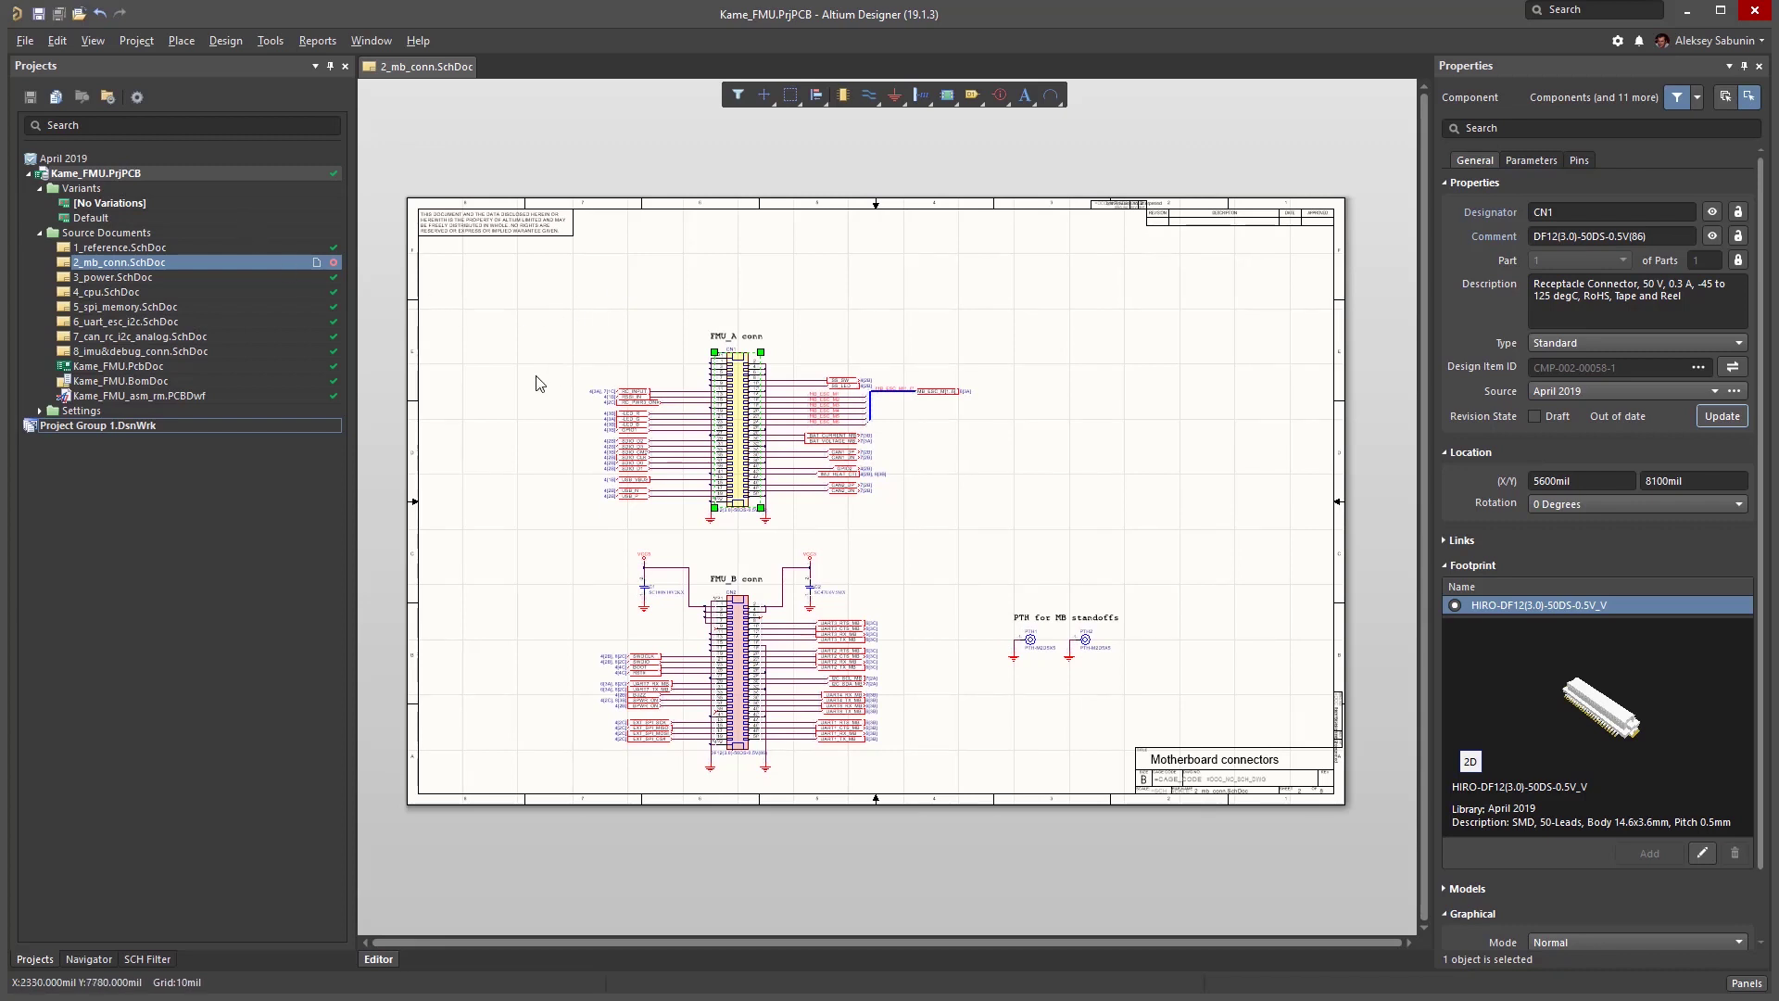
Commit the whole Kame_FMU project with comment '2 parts were modified' and push.
right_click(174, 175)
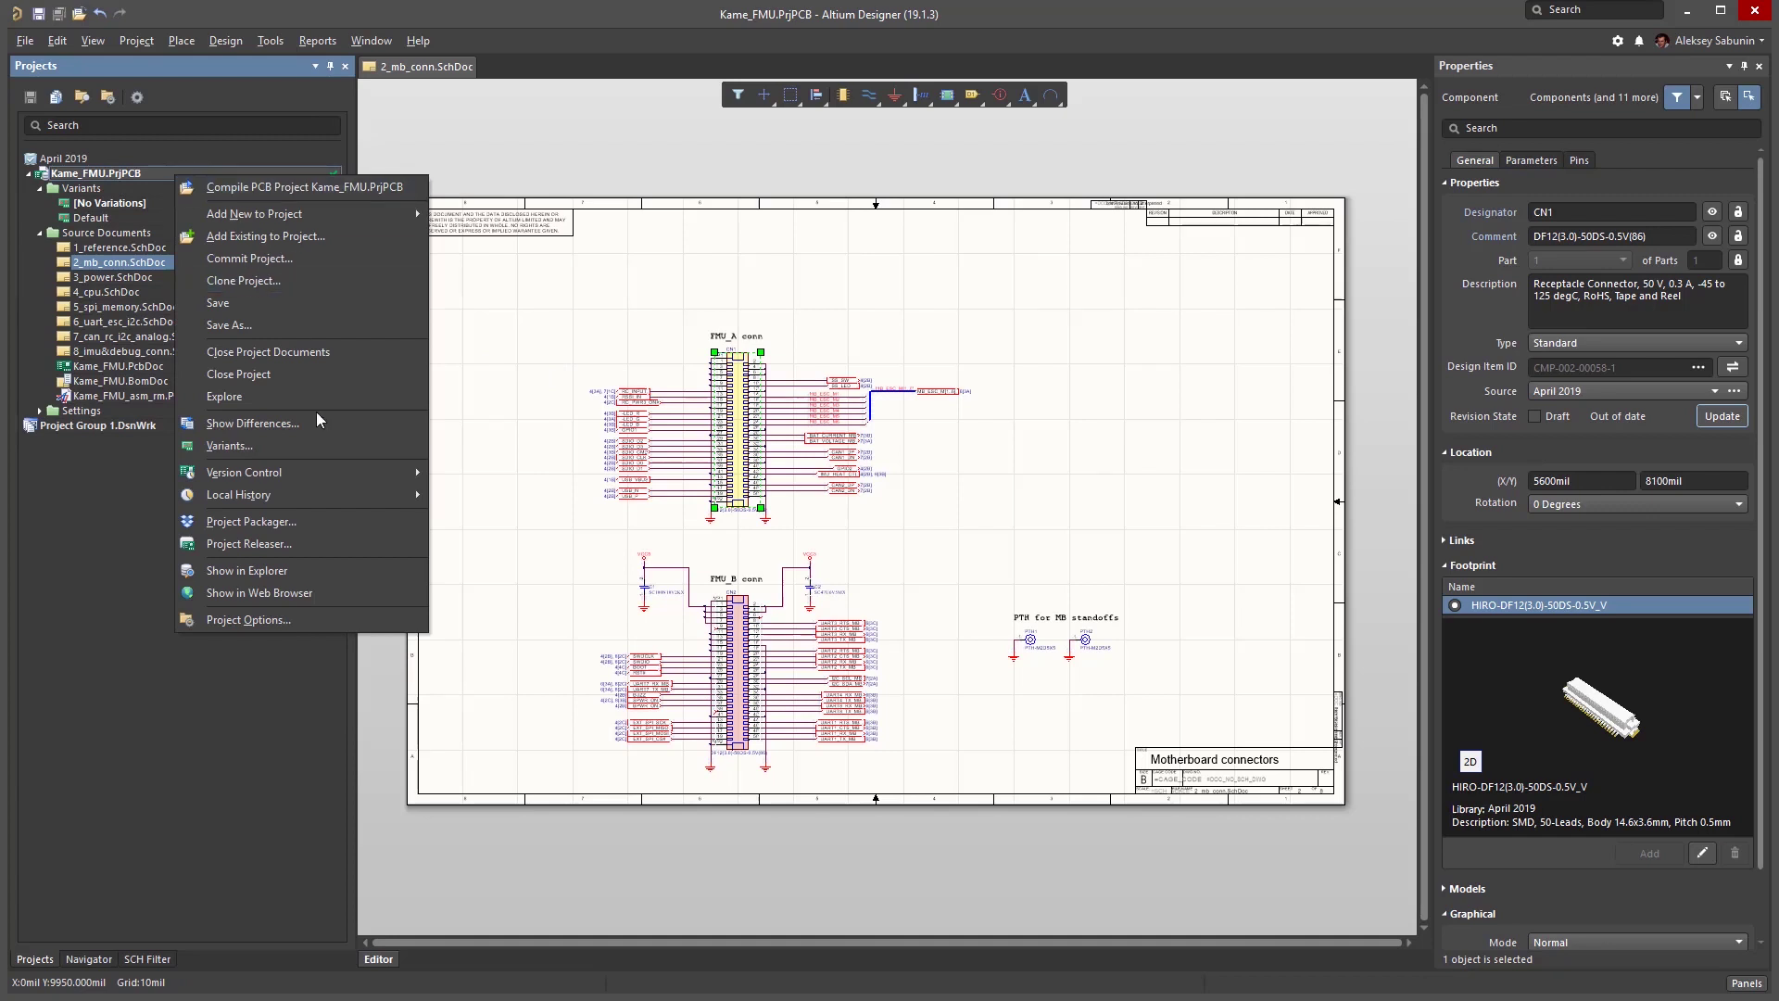
mouse_move(298, 473)
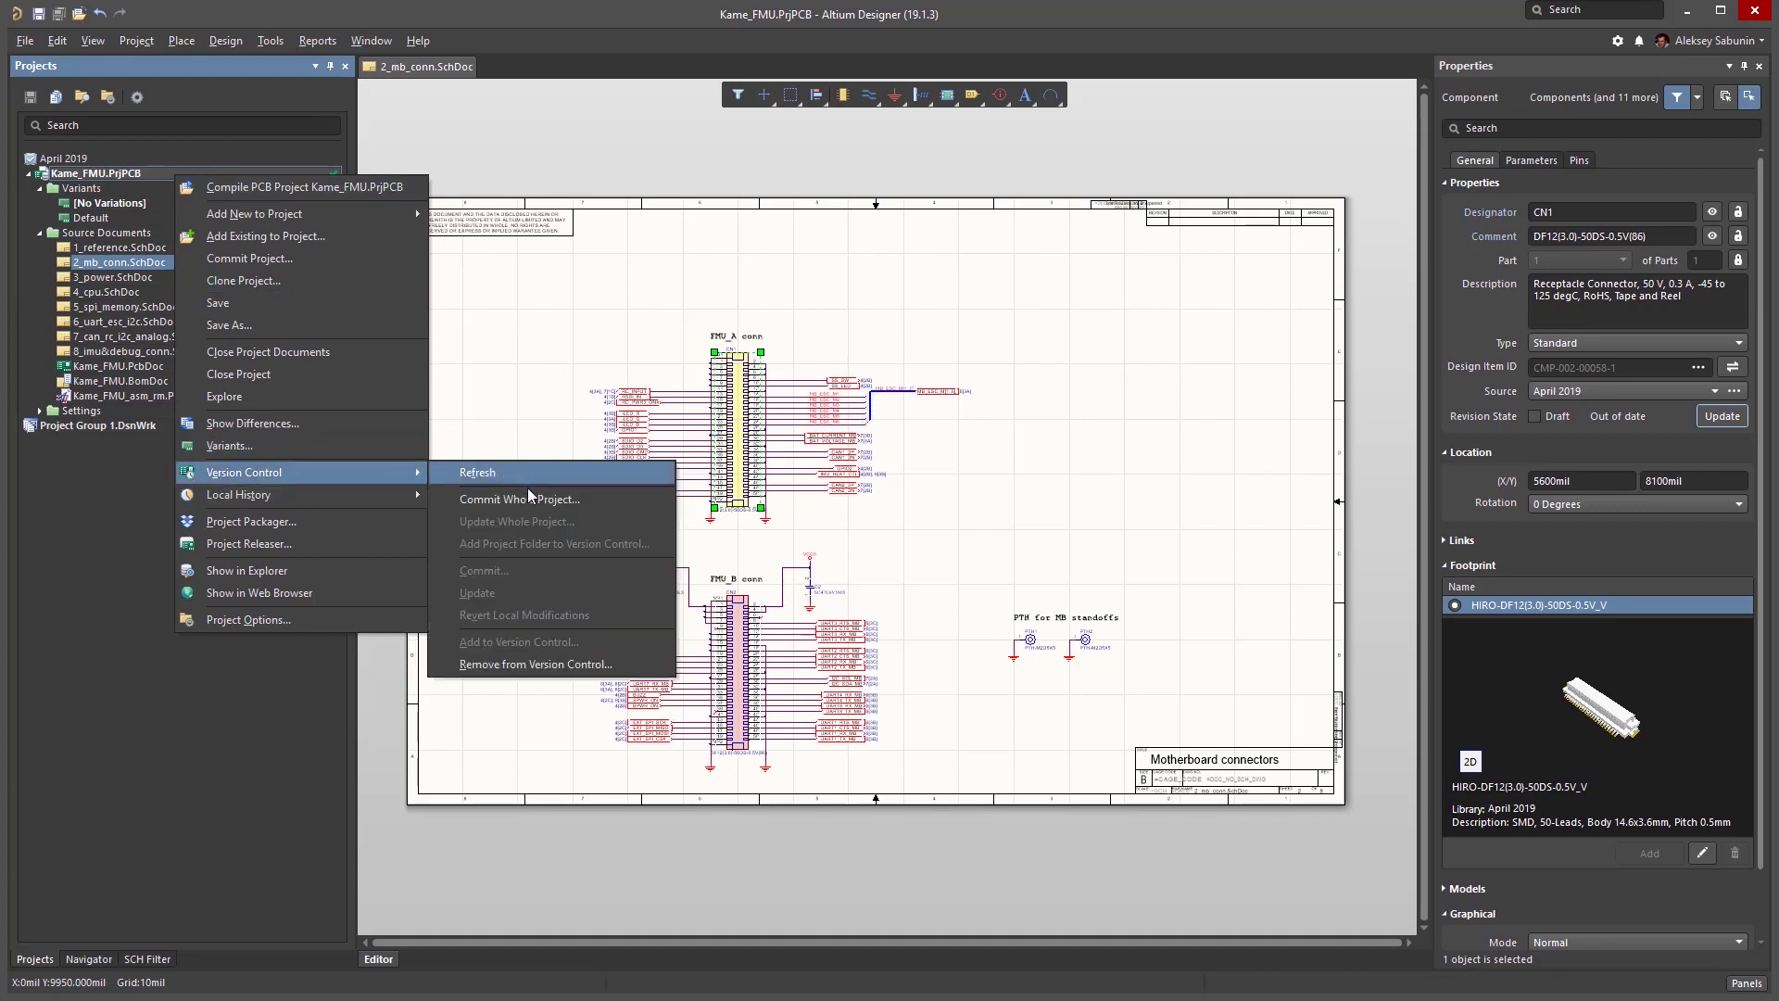
left_click(563, 500)
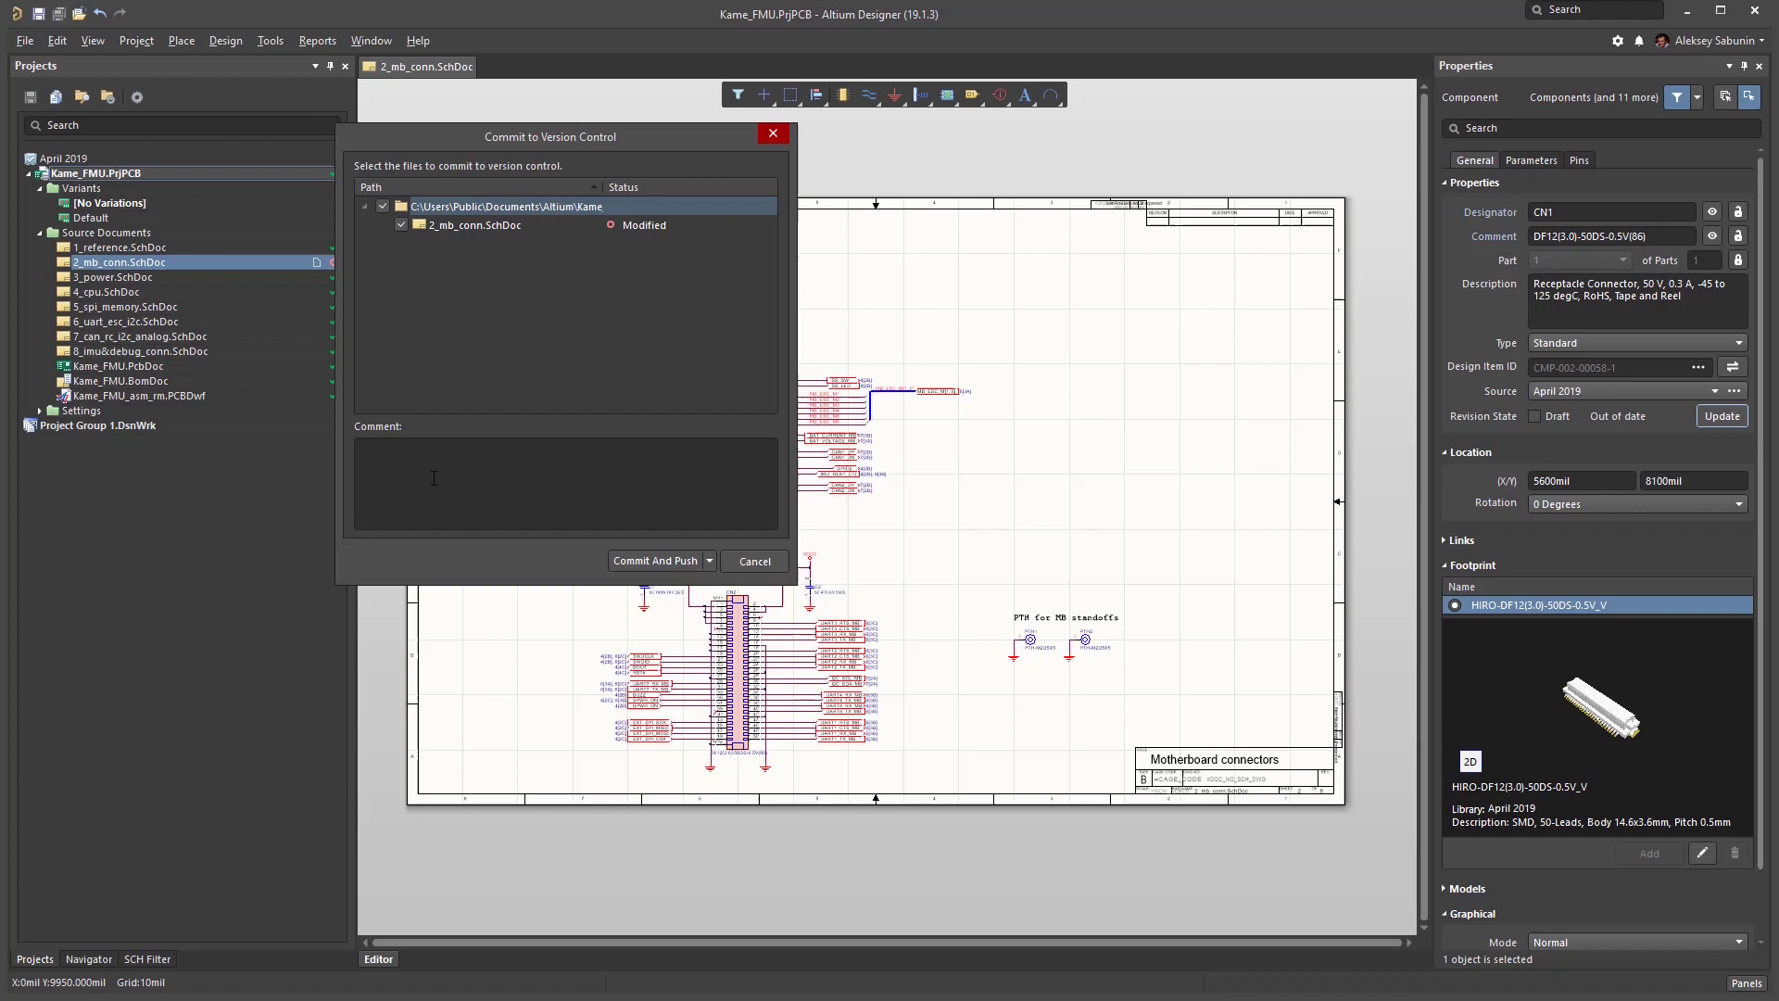
left_click(449, 470)
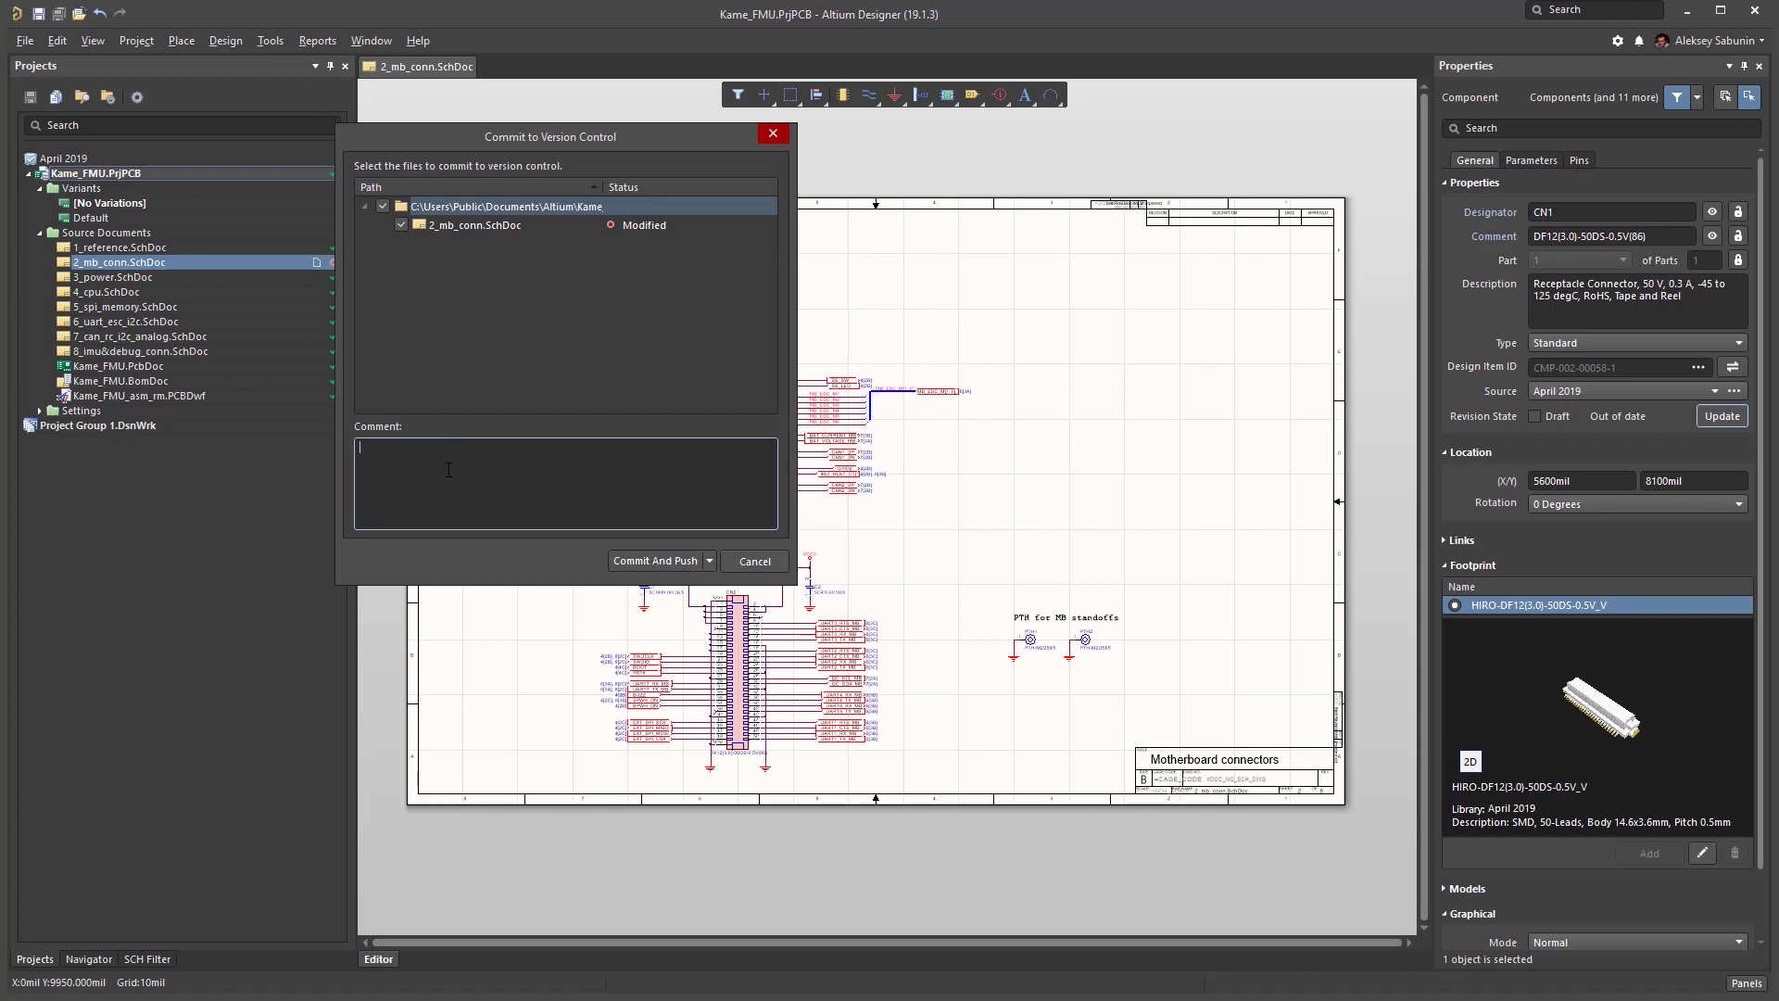
type("2 parts were modified")
left_click(678, 560)
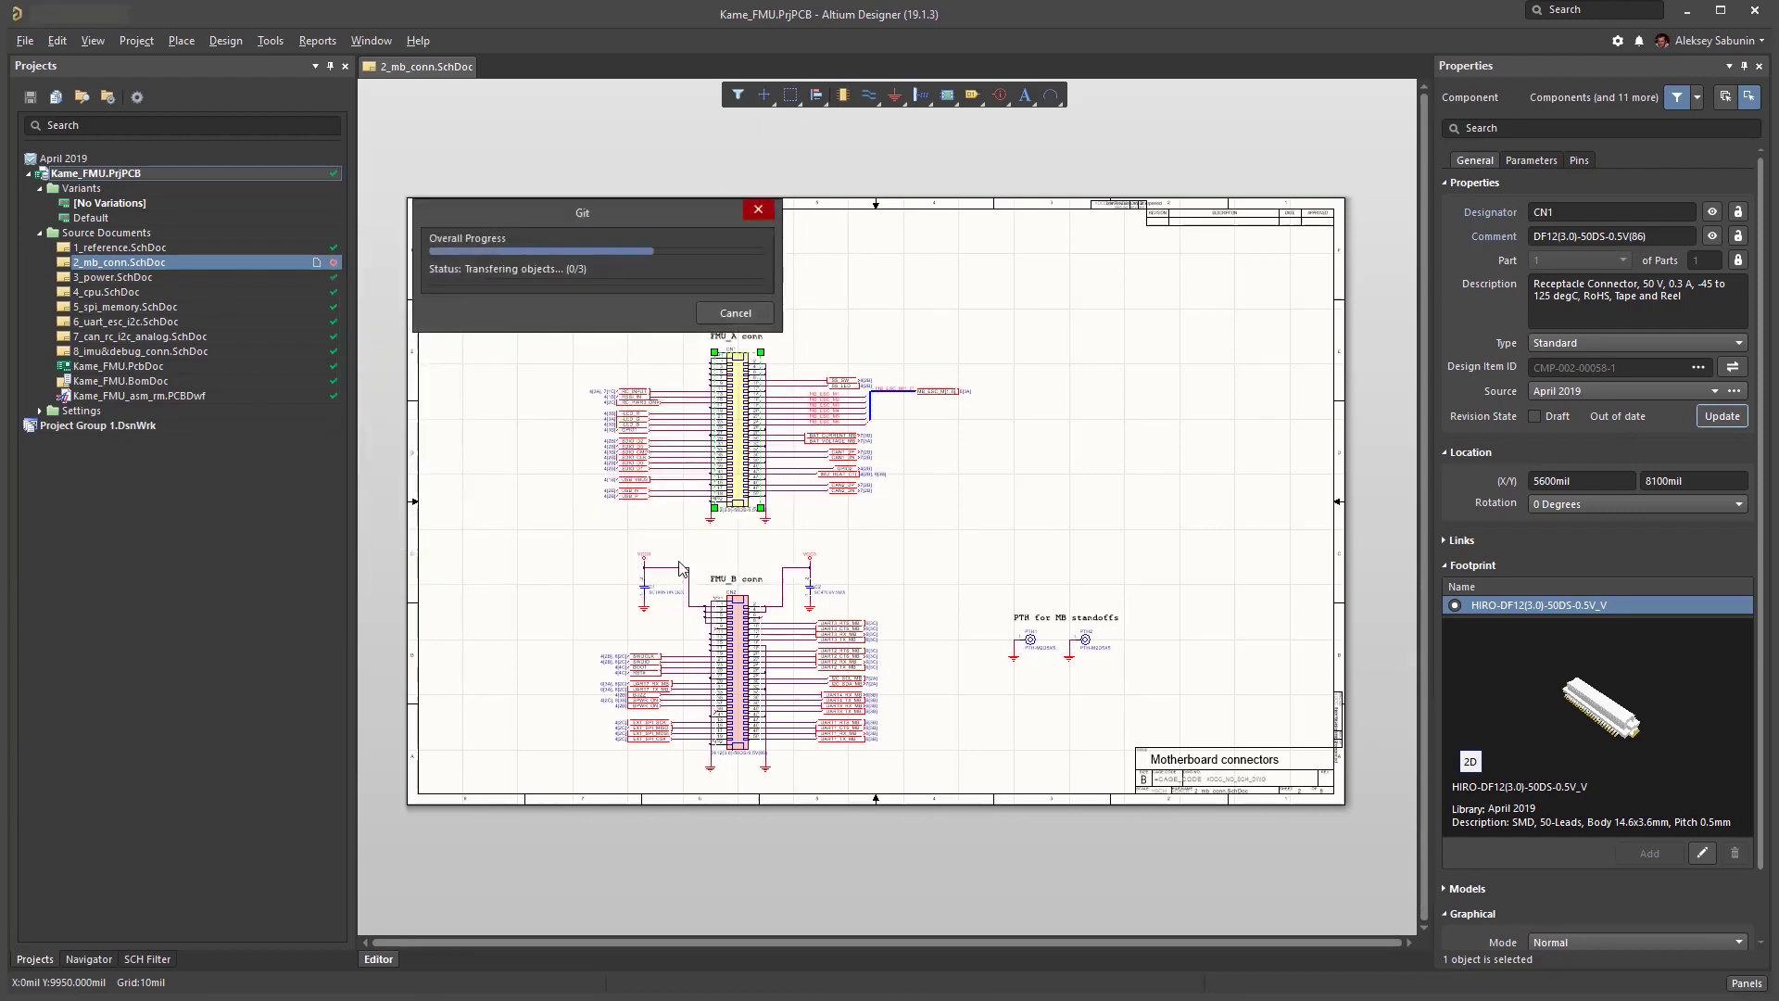